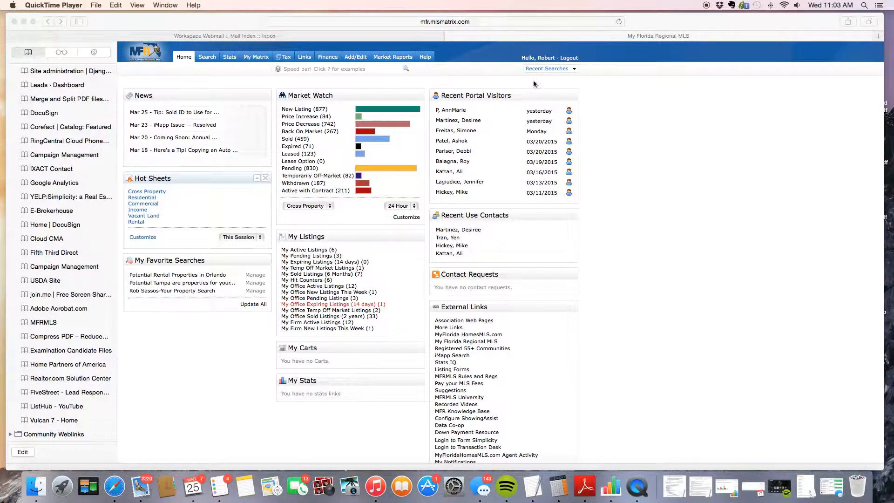
Show the Residential Quick/Detail submenu under the Search tab's property types.
left_click(207, 56)
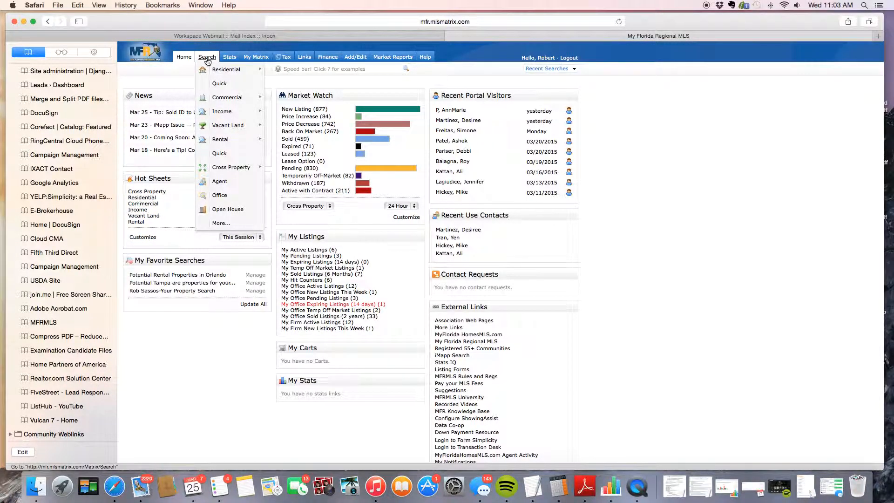
mouse_move(212, 128)
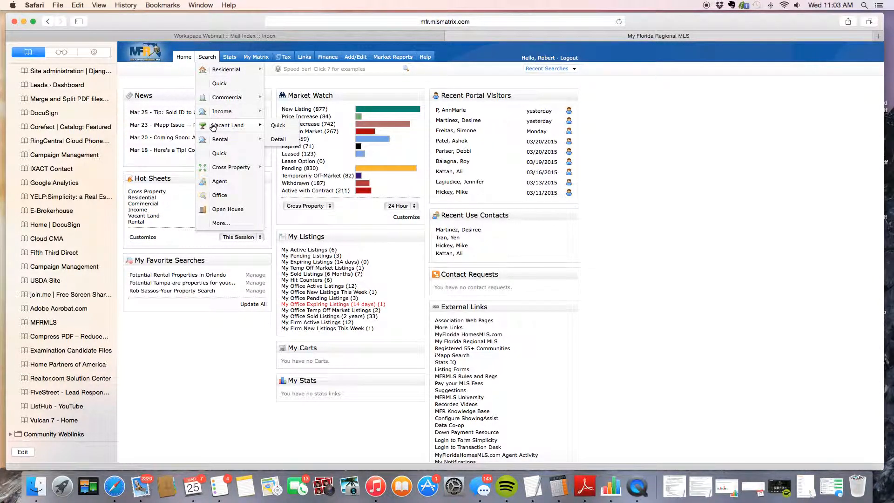
mouse_move(222, 73)
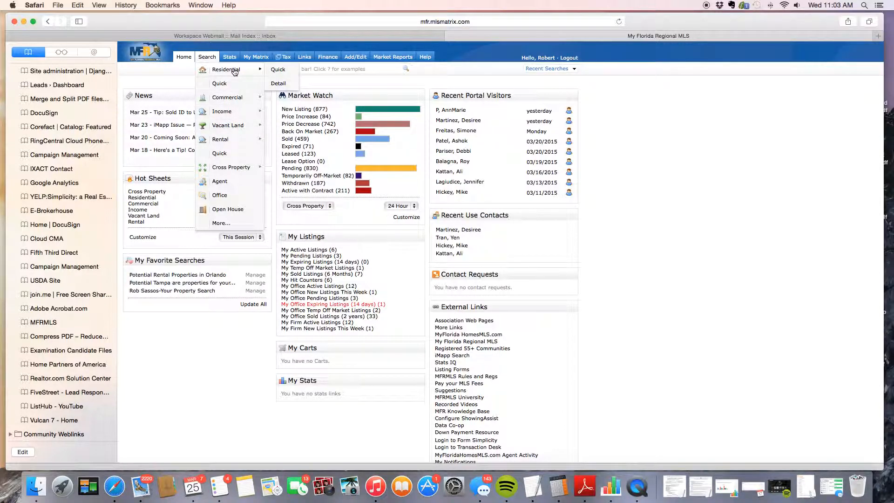
Open the Residential Quick search and keep only Active and Pending (0-180 days) statuses checked.
left_click(279, 72)
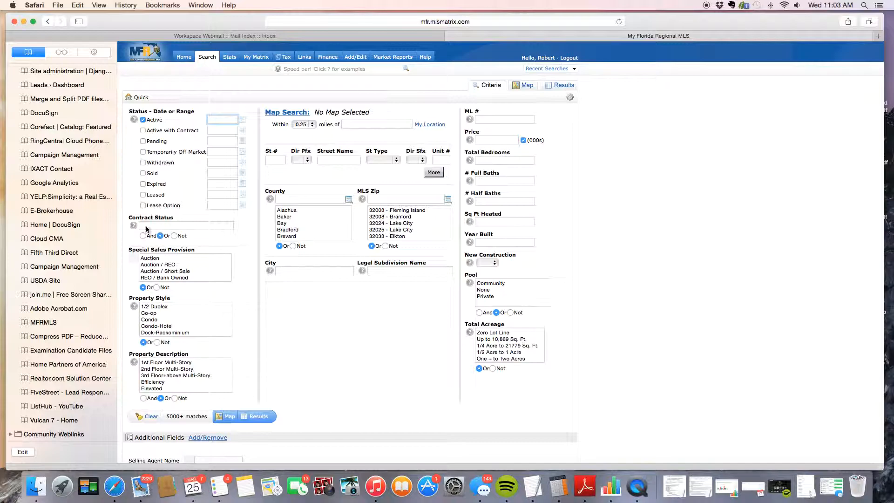
left_click(143, 120)
left_click(143, 141)
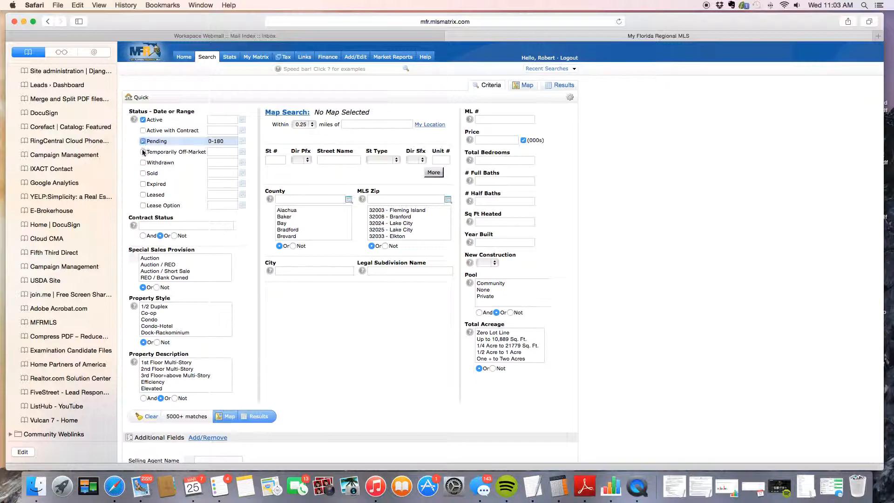
left_click(143, 162)
left_click(143, 174)
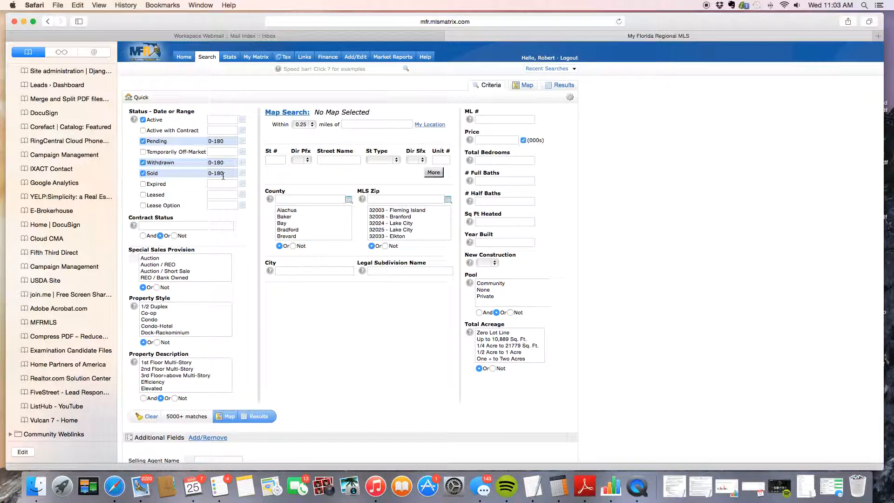
left_click(142, 173)
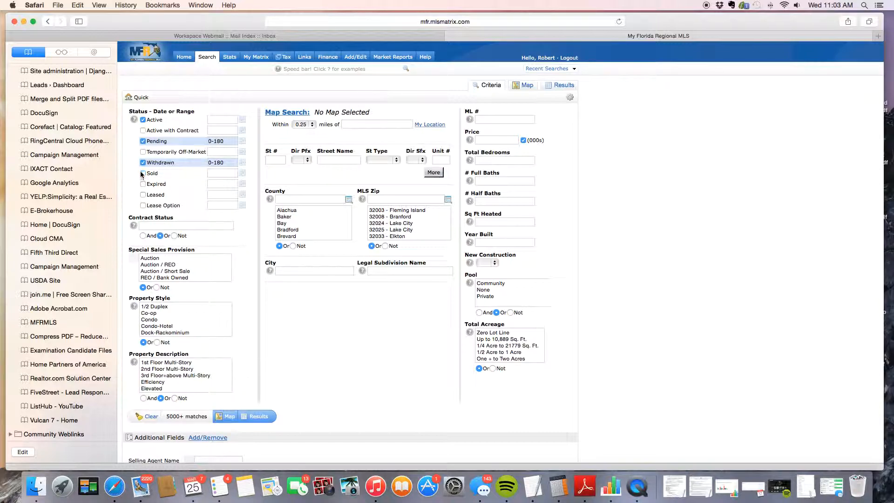
left_click(143, 162)
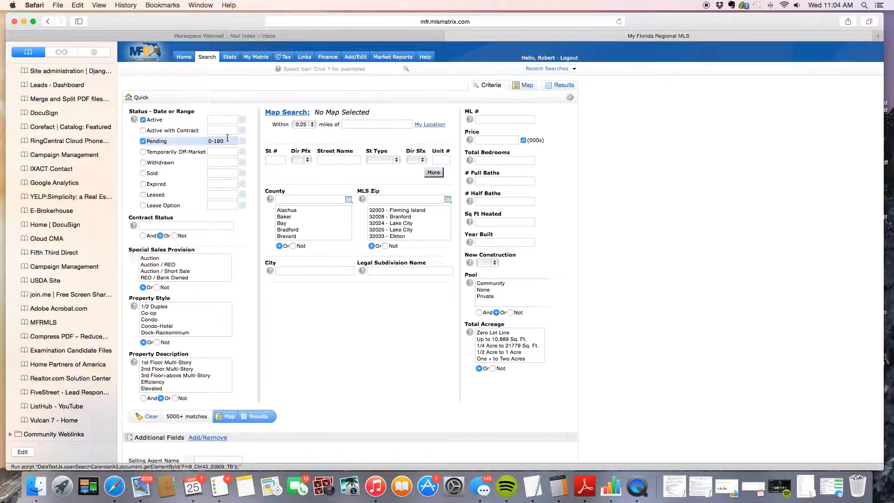
Re-enter the Pending date range as 0-180.
left_click(209, 142)
key("super+a")
type("180")
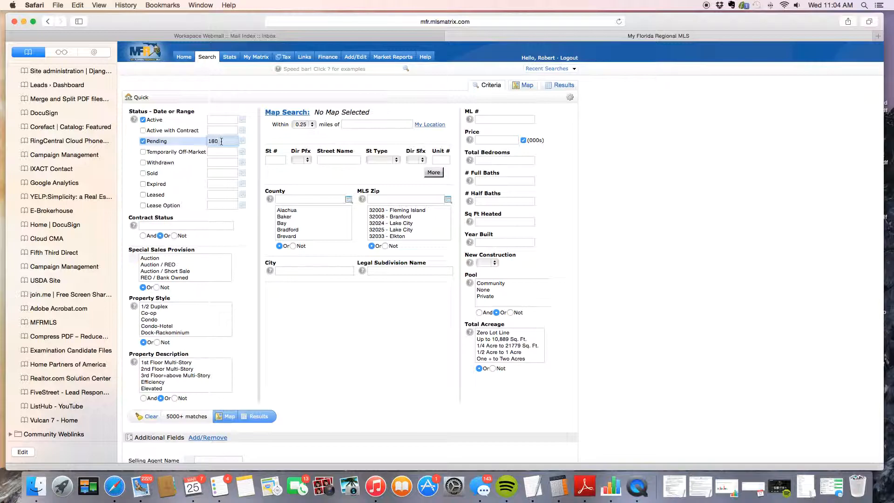
key("BackSpace")
key("BackSpace")
key("BackSpace")
type("0-180")
left_click(221, 162)
Move between the Price and Total Bedrooms criteria fields without entering values.
left_click(481, 141)
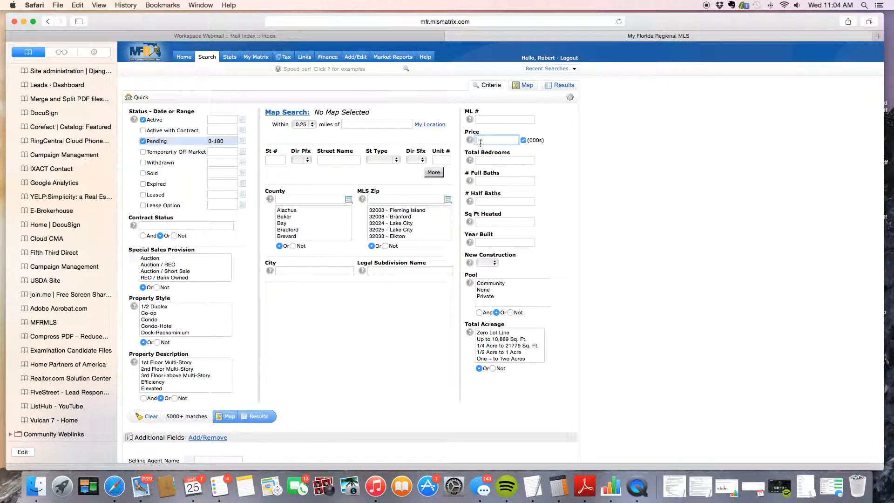
left_click(484, 162)
left_click(486, 138)
left_click(488, 162)
left_click(487, 140)
Untick Pending so the status criterion is Active only.
left_click(144, 142)
left_click(143, 141)
left_click(278, 160)
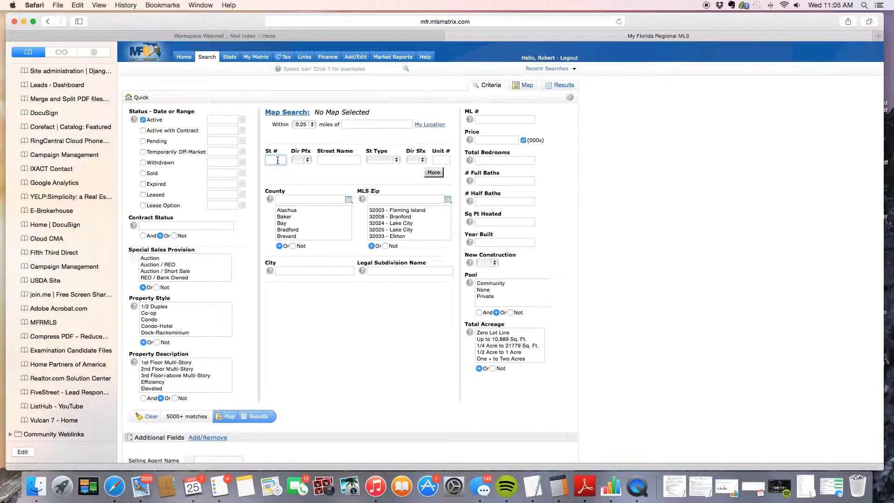
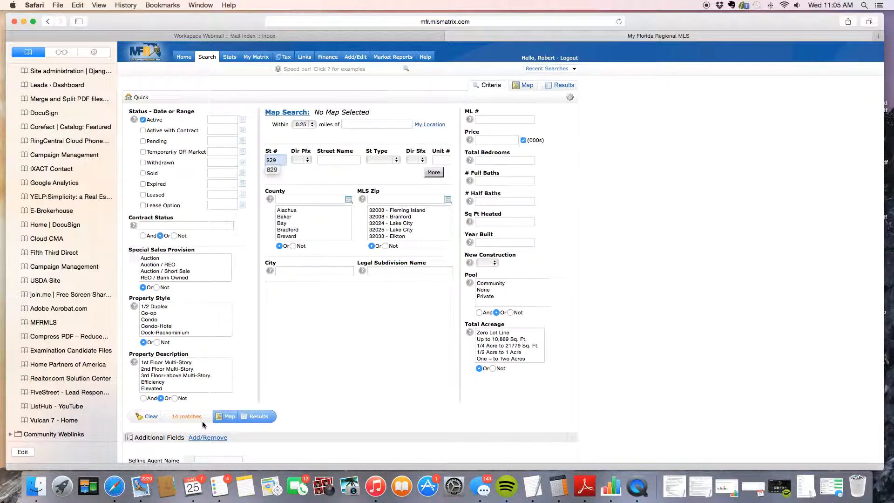
left_click(327, 161)
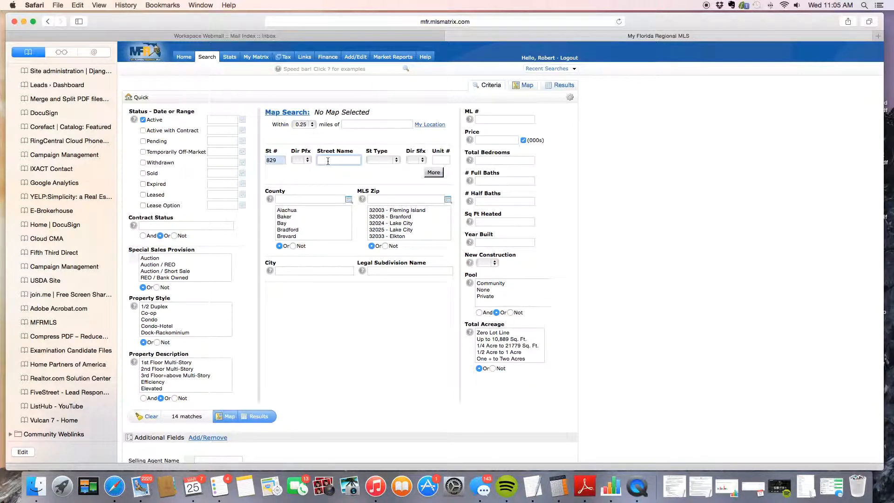
left_click(331, 201)
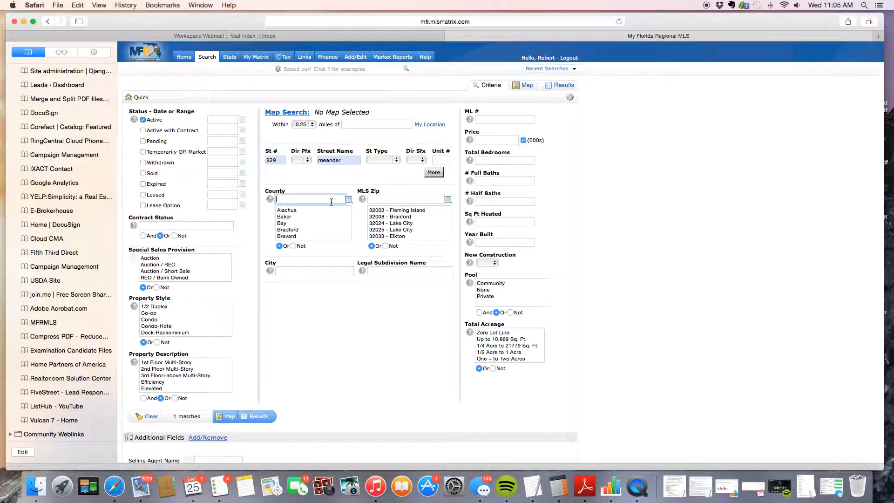
left_click(297, 273)
type("alt")
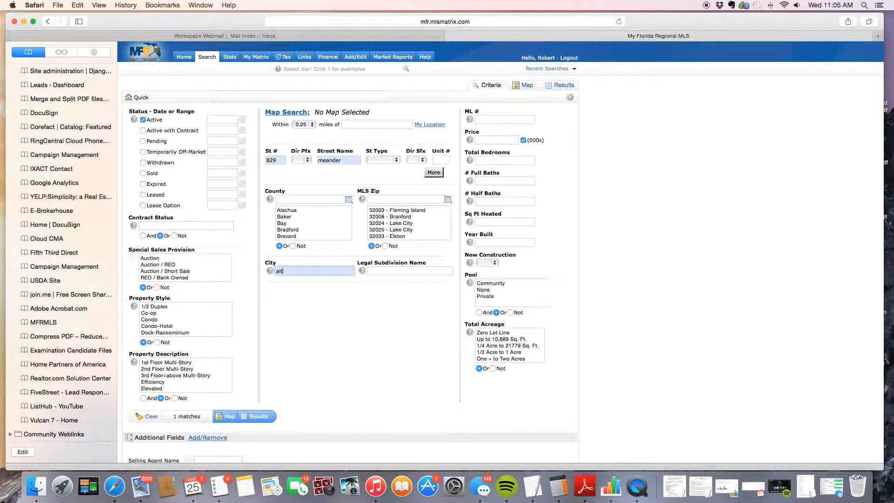
type("amonte springs")
left_click(347, 322)
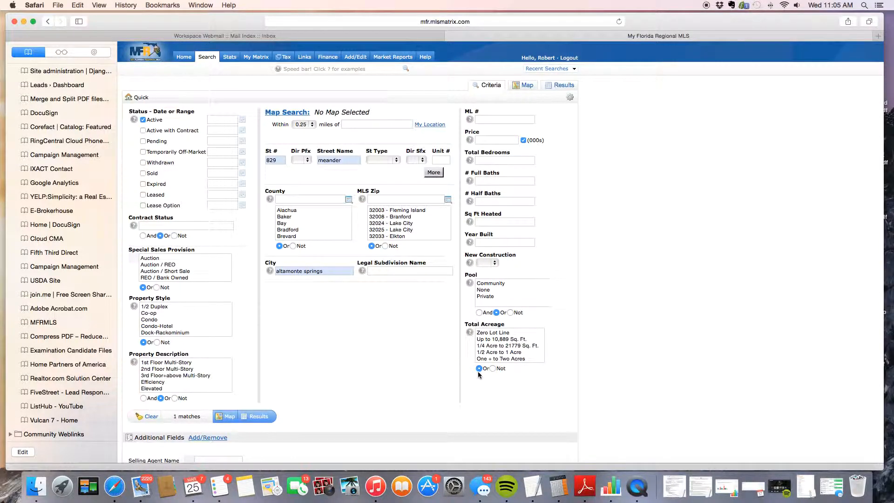
left_click(256, 418)
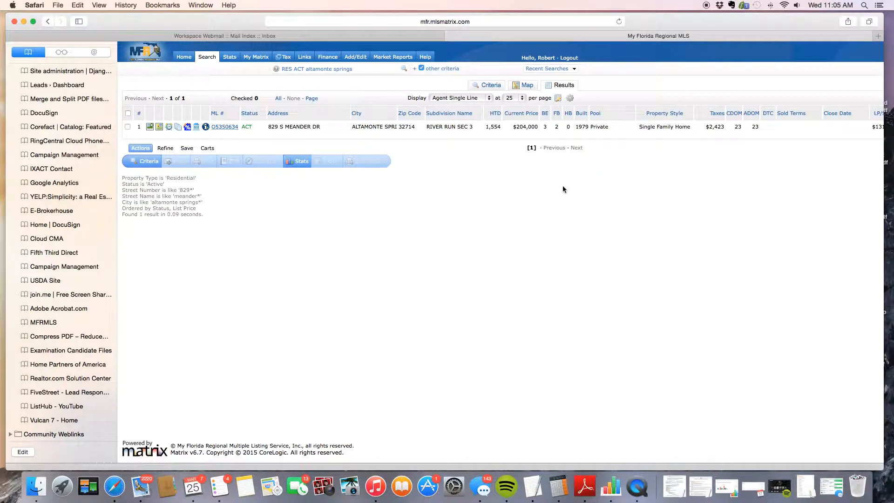
scroll(562, 186, "right", 6)
scroll(563, 186, "right", 5)
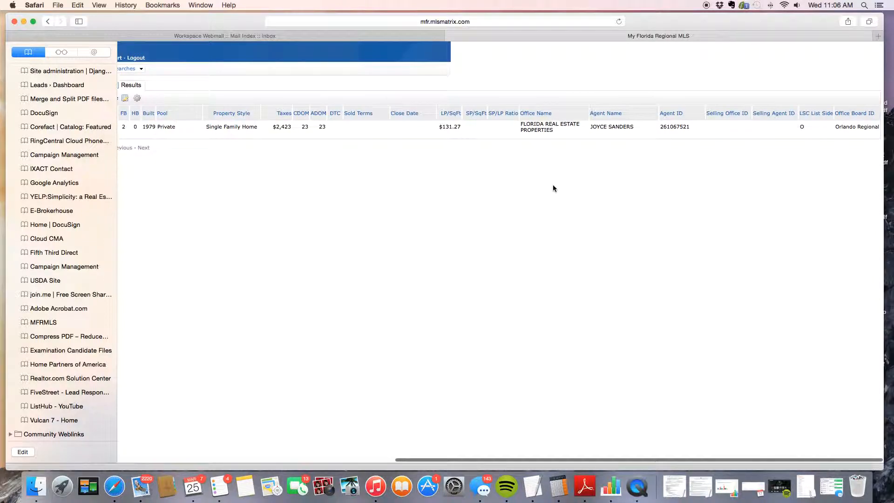
scroll(553, 187, "left", 3)
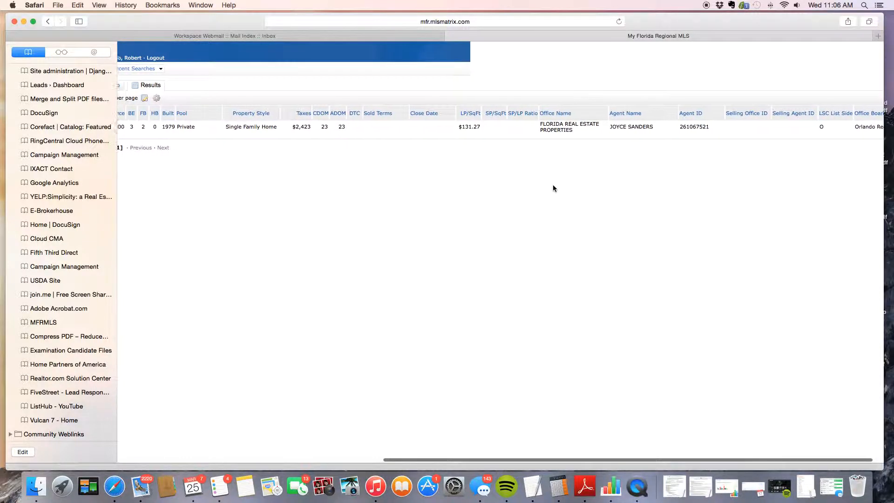
scroll(554, 188, "left", 1)
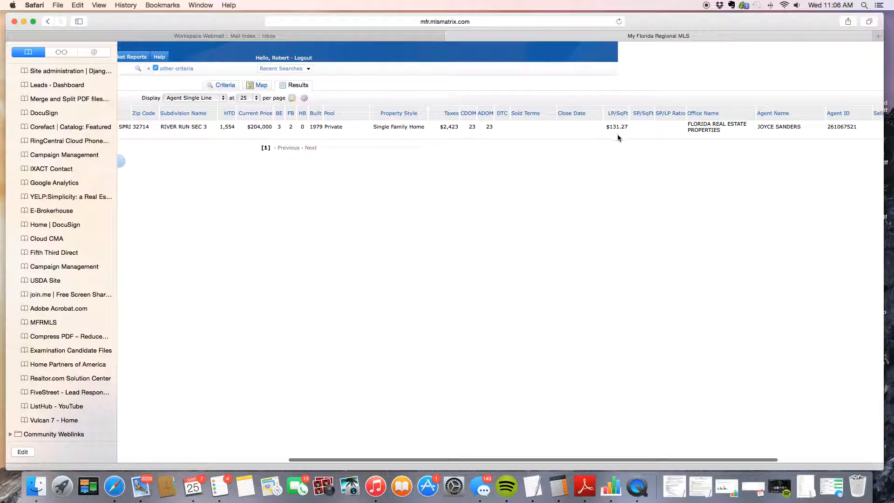
scroll(618, 136, "left", 3)
scroll(616, 133, "left", 3)
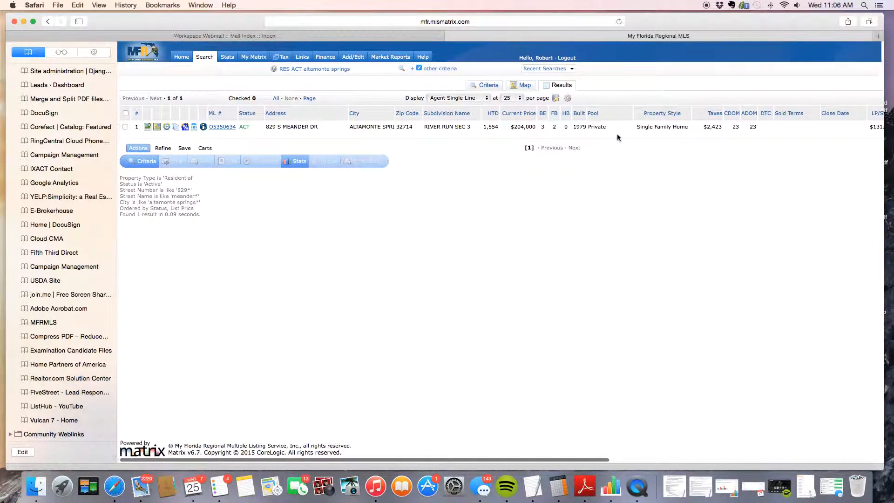
left_click(218, 127)
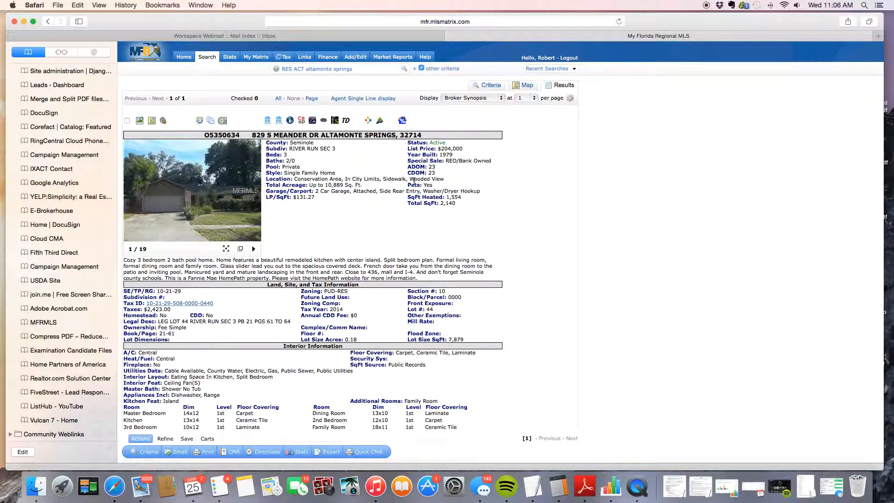
scroll(339, 219, "down", 1)
scroll(339, 217, "down", 10)
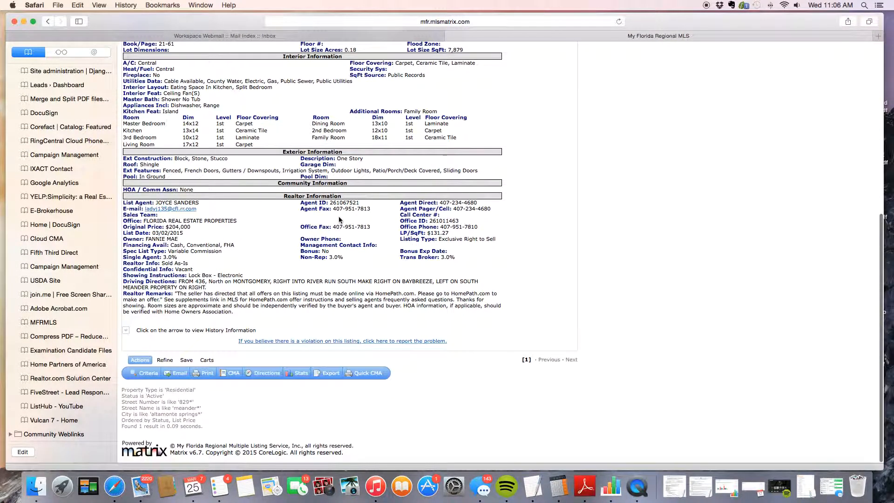
scroll(340, 219, "up", 12)
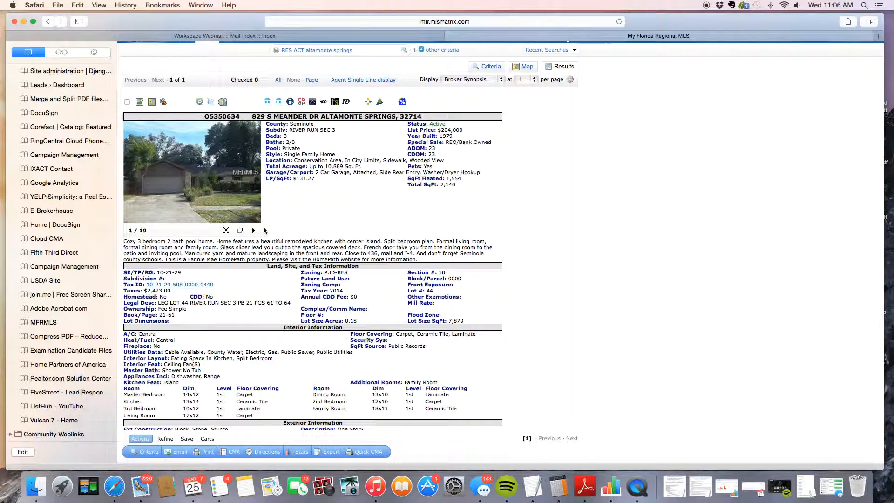
Advance the listing photos to 7 of 19, enlarge that photo, then close the enlarged view.
left_click(252, 182)
left_click(252, 181)
left_click(252, 182)
left_click(252, 182)
left_click(252, 181)
left_click(252, 181)
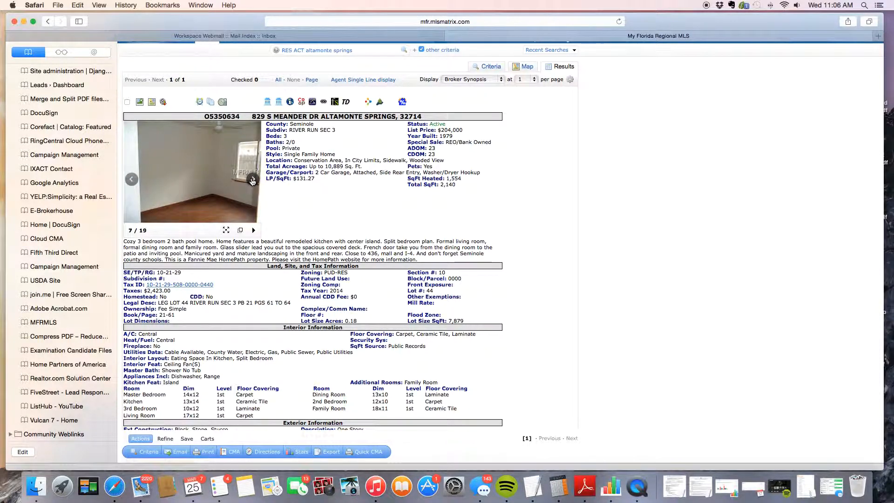
left_click(200, 180)
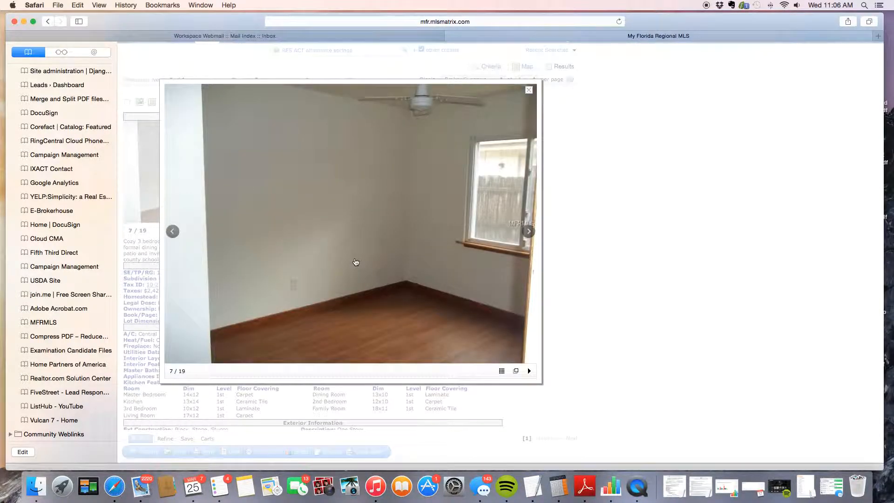
left_click(528, 90)
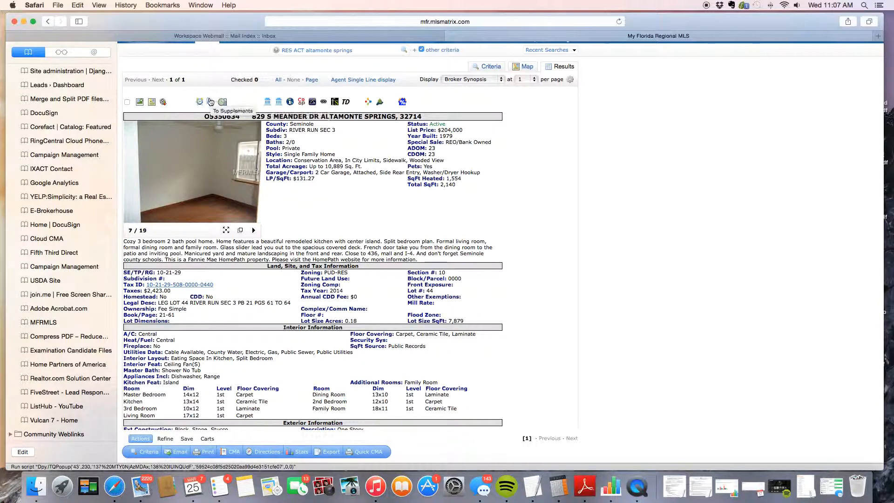
Download FANNIE MAE OFFER WORKSHEET.pdf from the listing's supplements and show Safari's downloads.
left_click(210, 102)
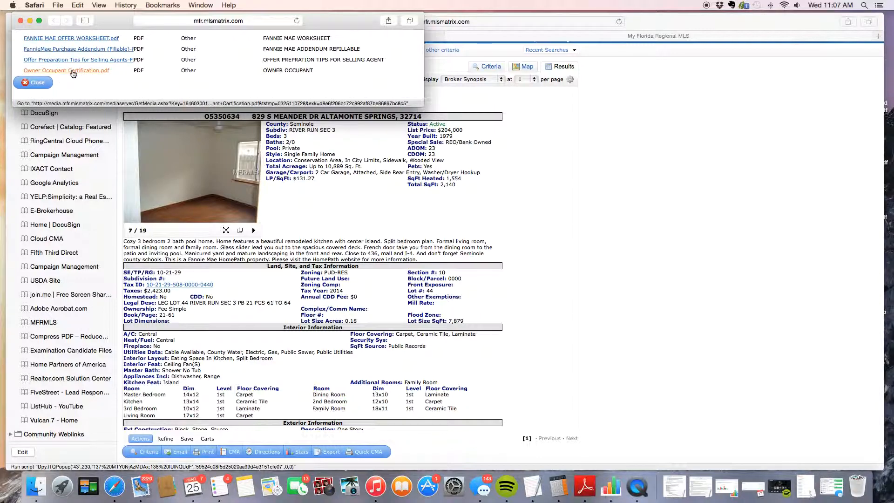
left_click(73, 38)
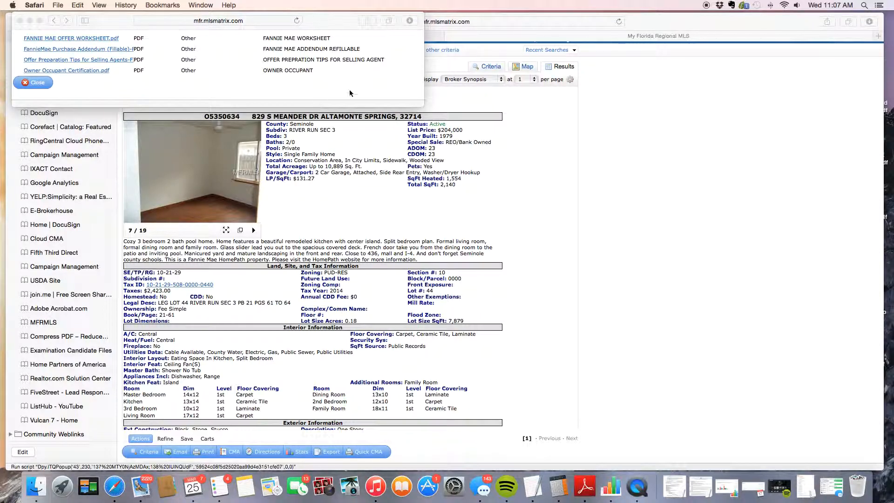
left_click(410, 22)
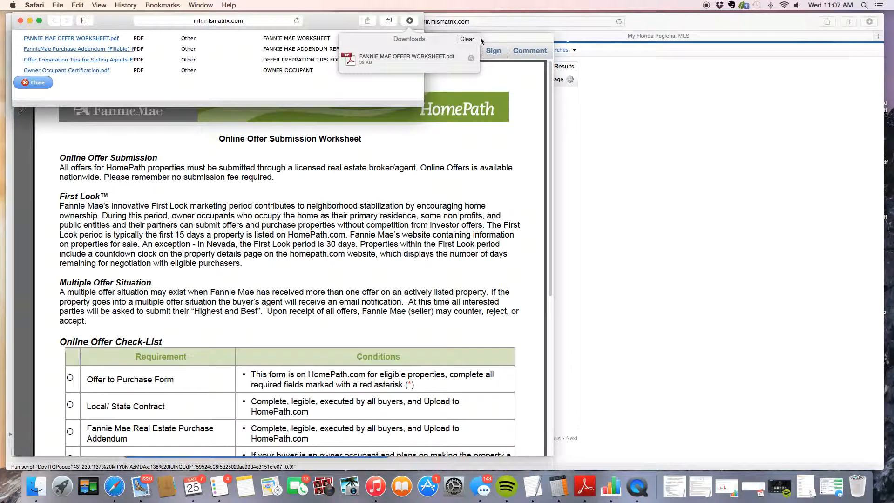
Open the downloaded worksheet in Adobe Reader, scroll through it, and close it.
left_click(504, 35)
scroll(411, 275, "down", 5)
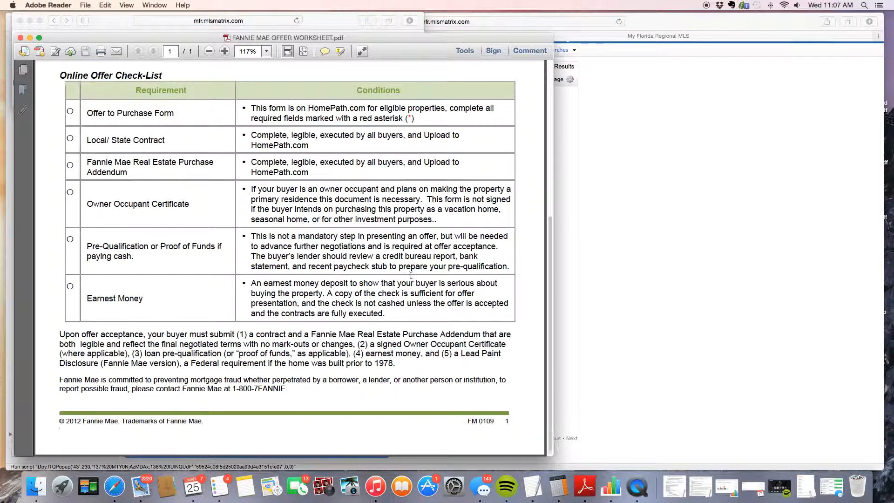
scroll(411, 274, "up", 5)
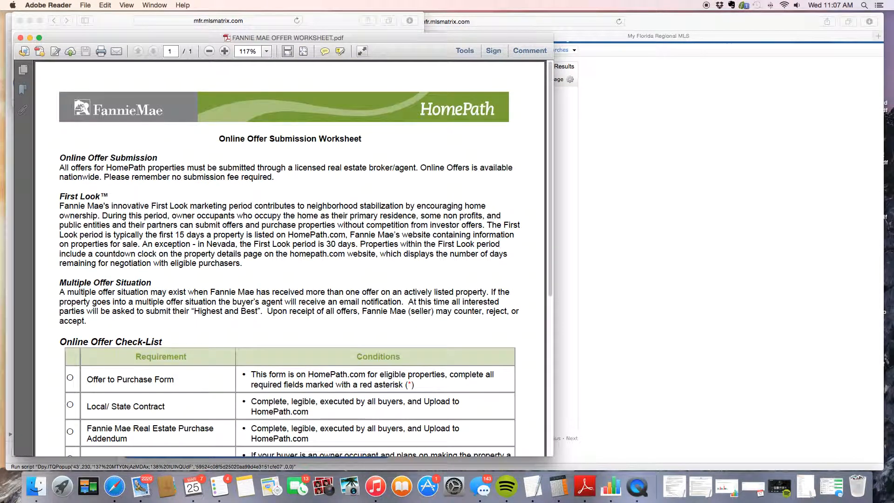
left_click(20, 37)
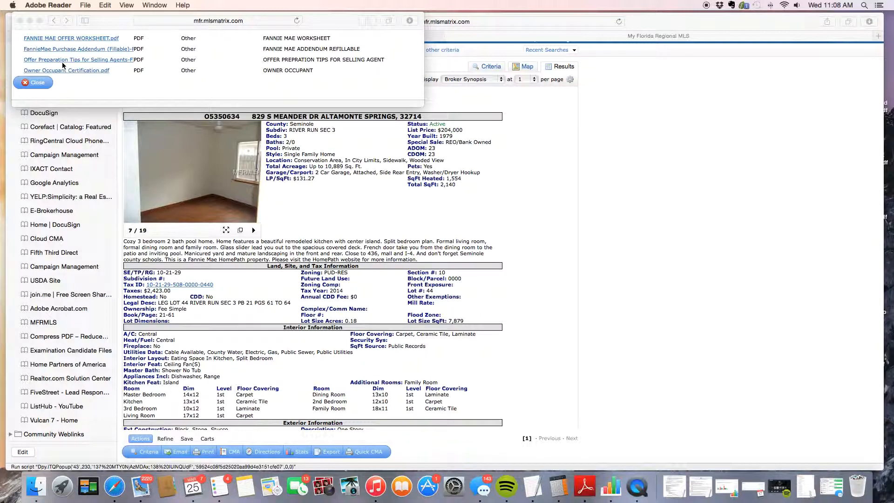
Close the supplement documents popup and switch back to the MLS browser window.
left_click(20, 21)
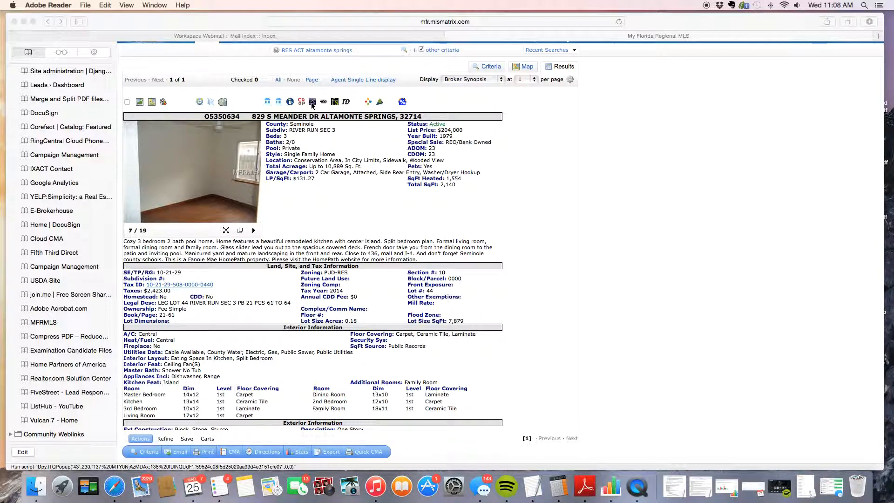
key("super+Tab")
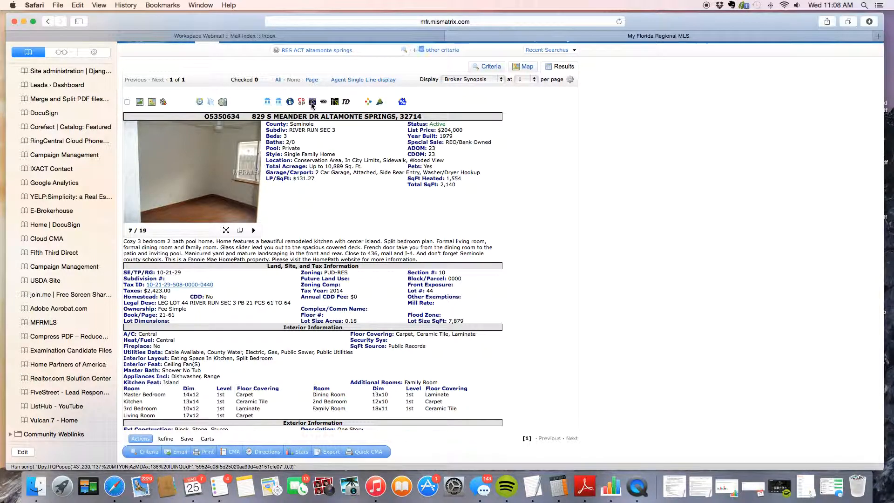
left_click(312, 103)
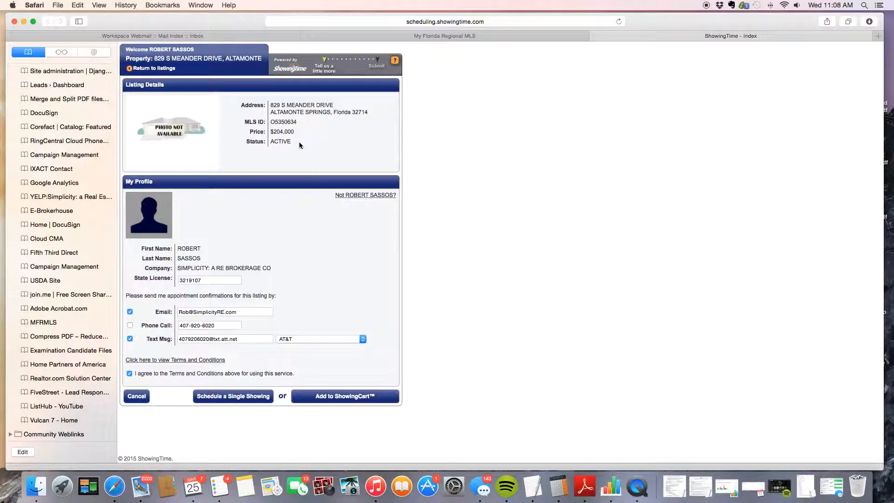
left_click(241, 397)
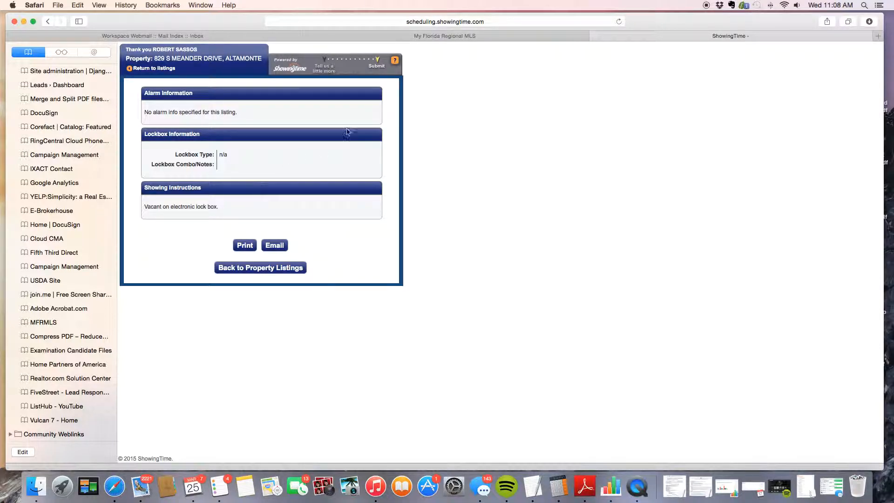
left_click(595, 36)
scroll(464, 225, "down", 10)
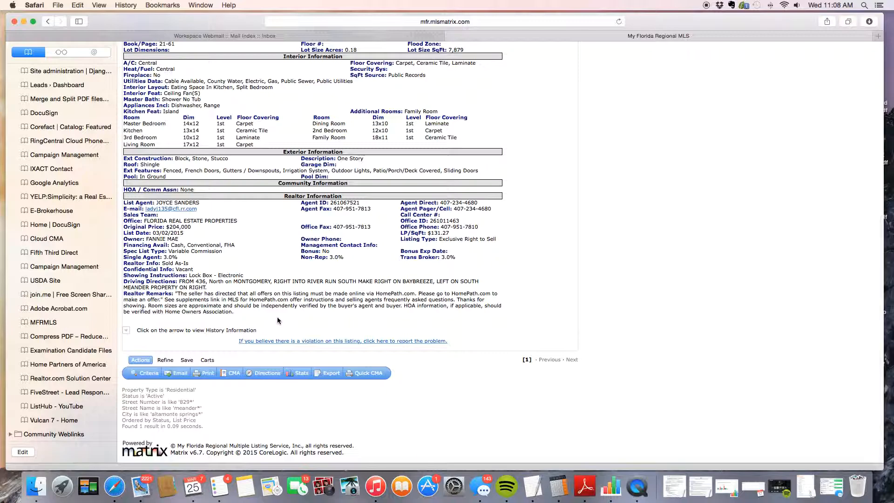
scroll(278, 321, "up", 2)
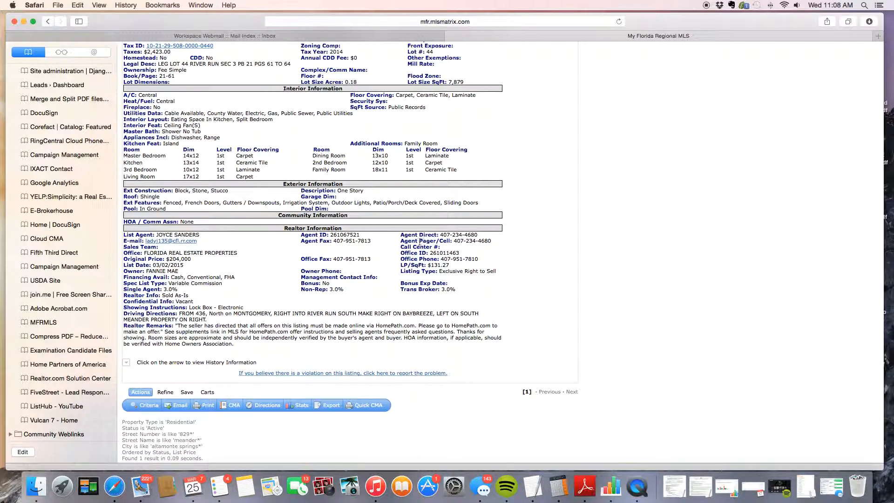
left_click_drag(441, 236, 485, 234)
left_click(523, 245)
scroll(522, 249, "up", 15)
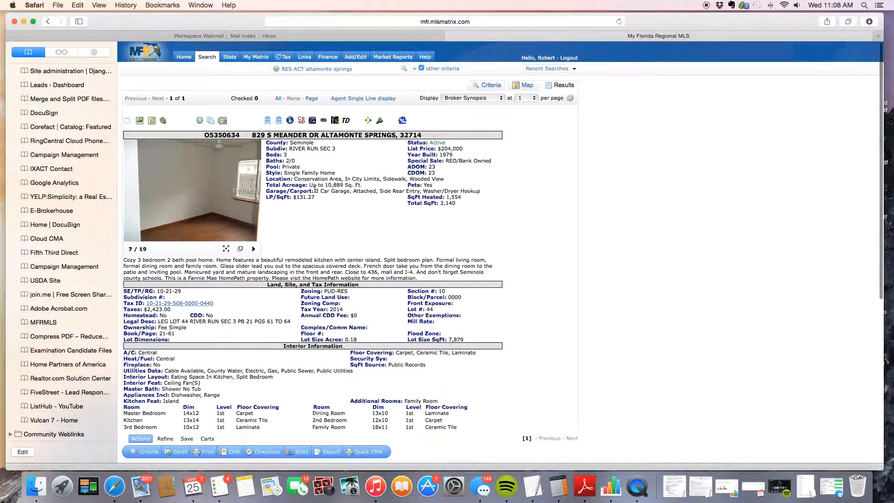
mouse_move(208, 63)
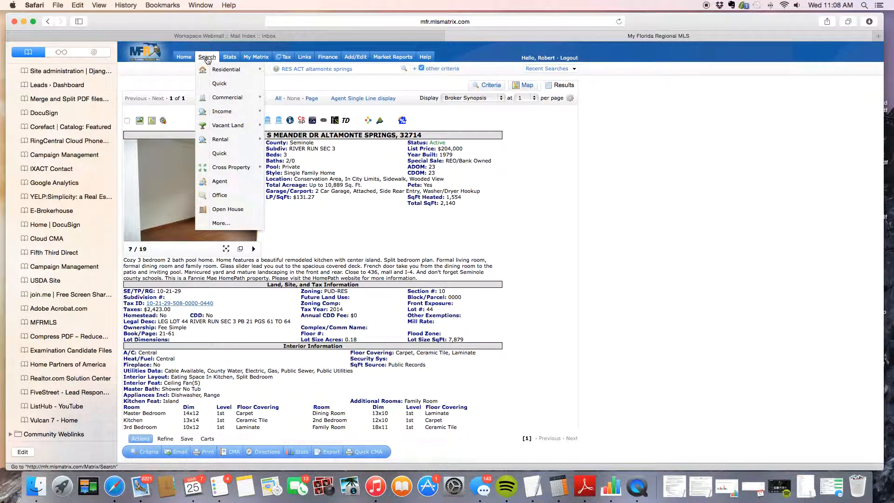
Start a Quick residential search with Single Family Home selected as the property style.
left_click(276, 75)
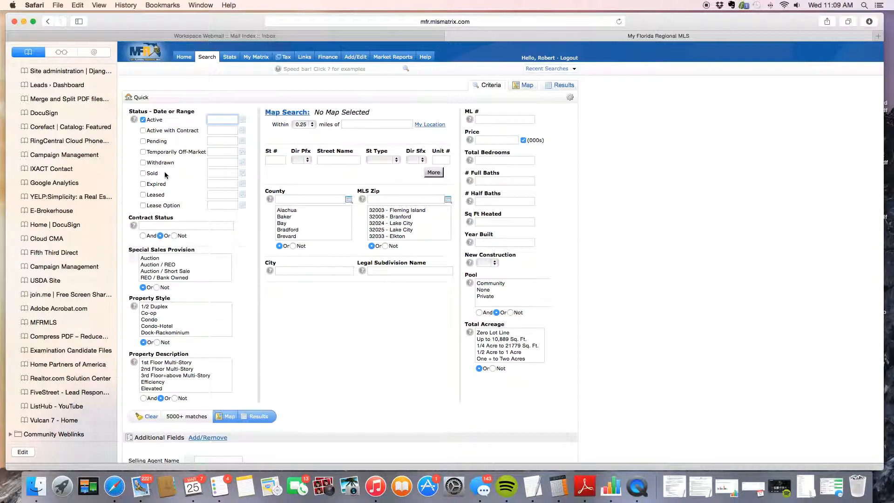
scroll(165, 175, "down", 3)
scroll(166, 175, "down", 1)
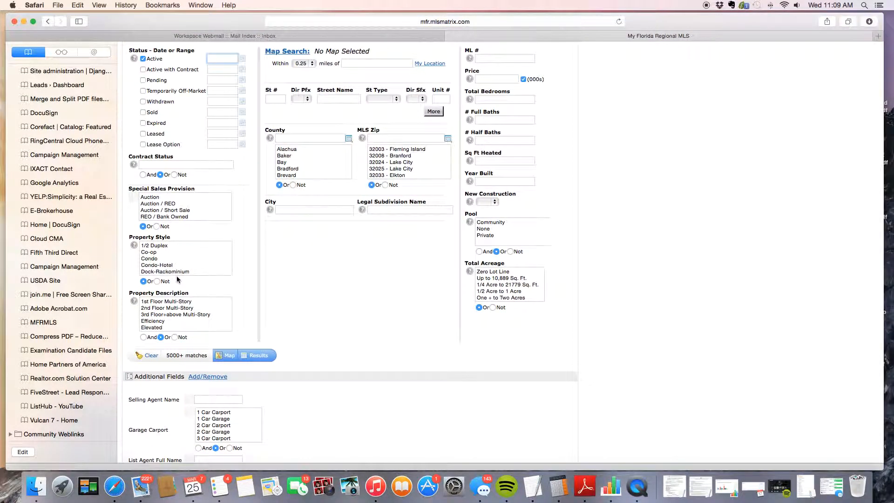
scroll(177, 264, "down", 5)
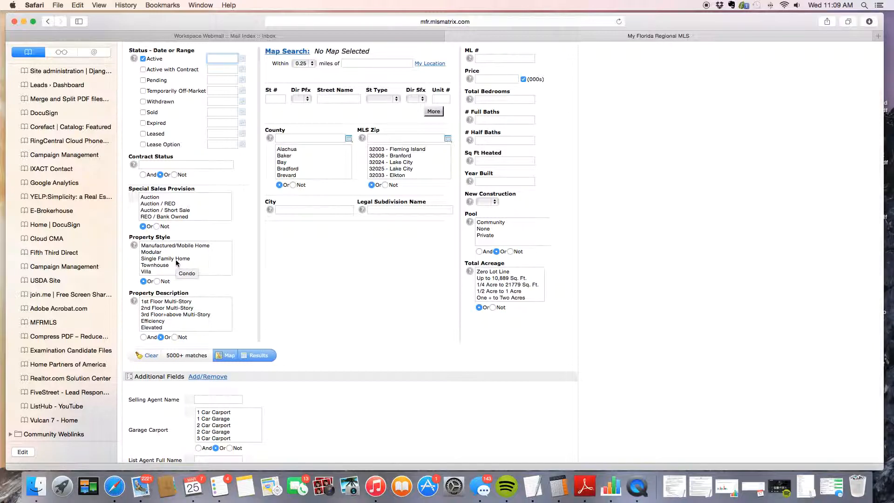
left_click(177, 260)
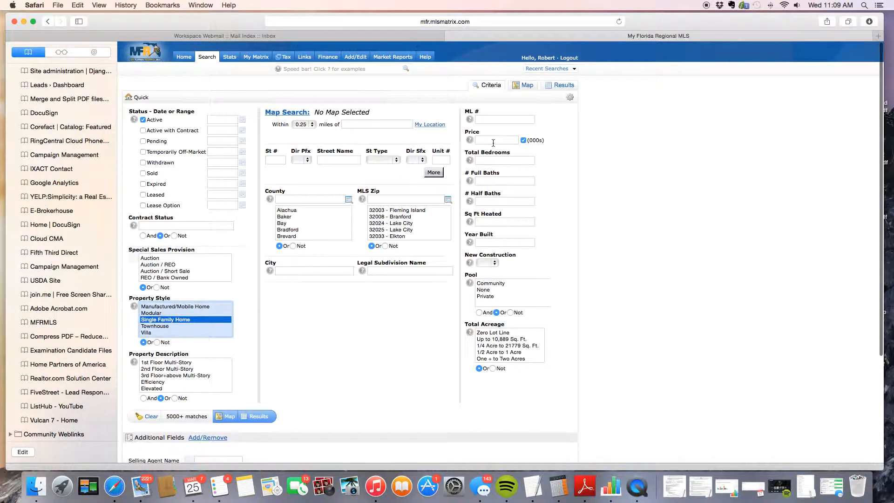
left_click(494, 141)
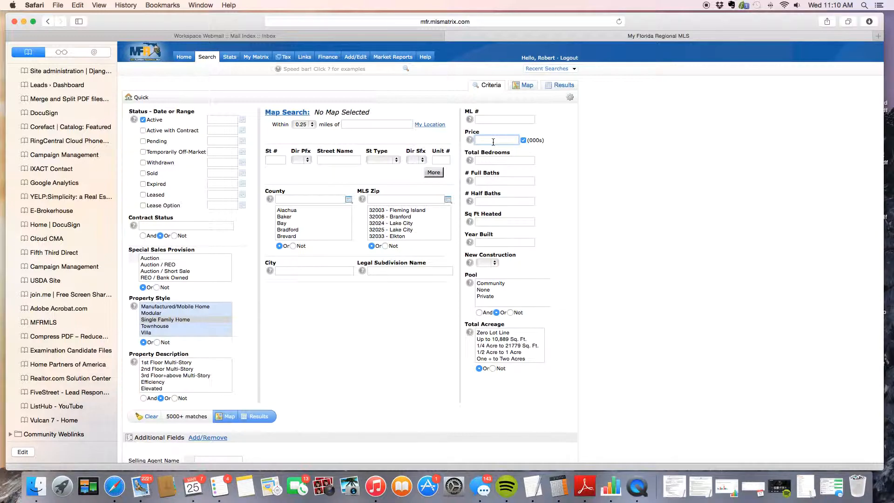
Enter price 150-200, 3-5 bedrooms, 2-4 full baths, 1500-2000 heated sq ft and a Private pool.
type("150-200")
left_click(500, 162)
type("3-5")
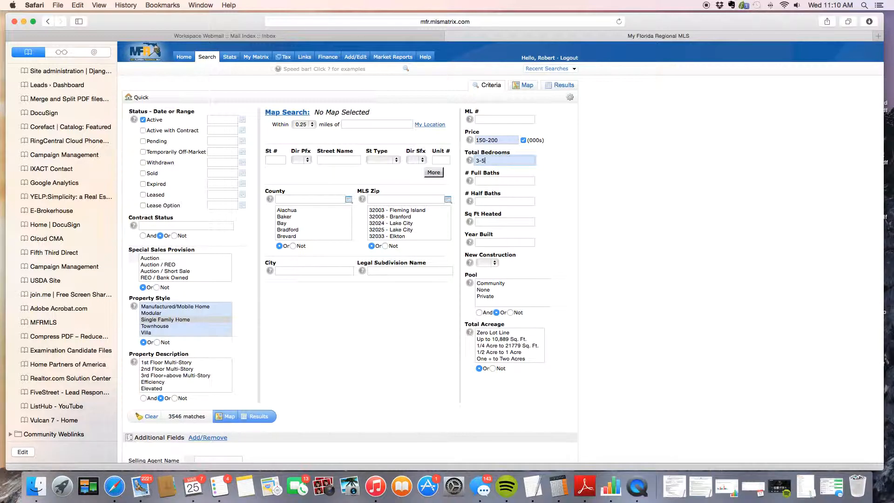
key("Tab")
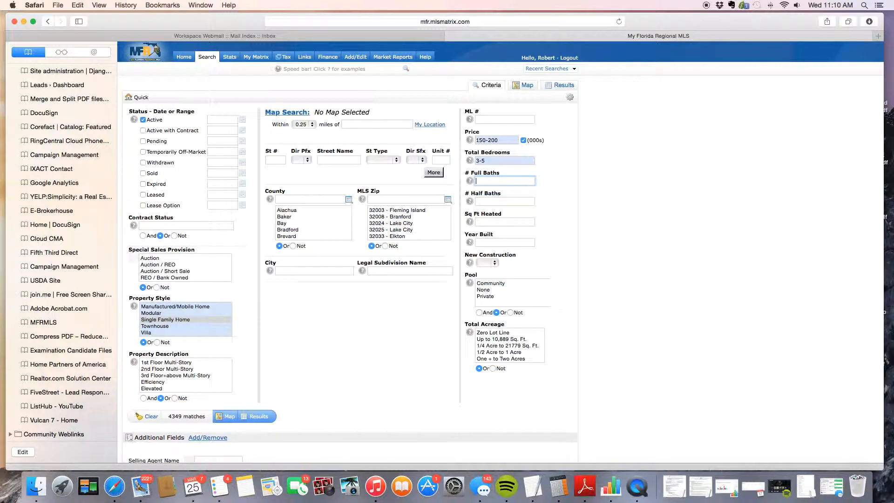
type("2-")
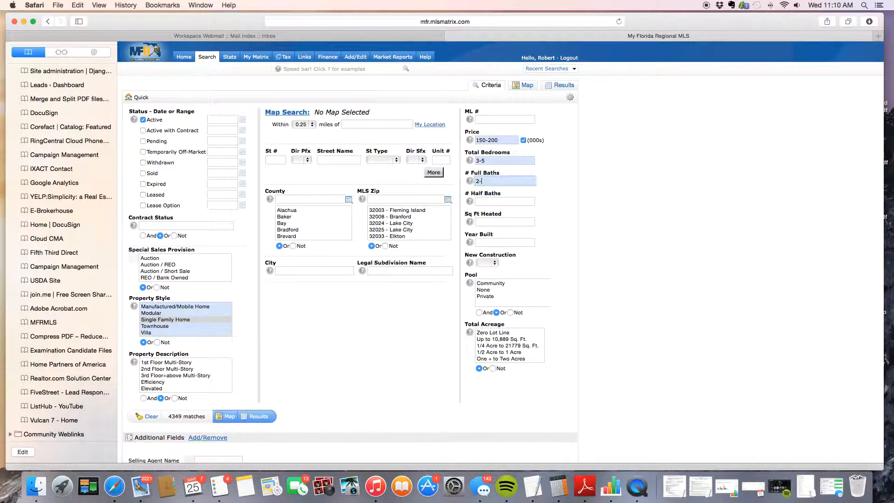
type("4")
key("Tab")
key("Tab")
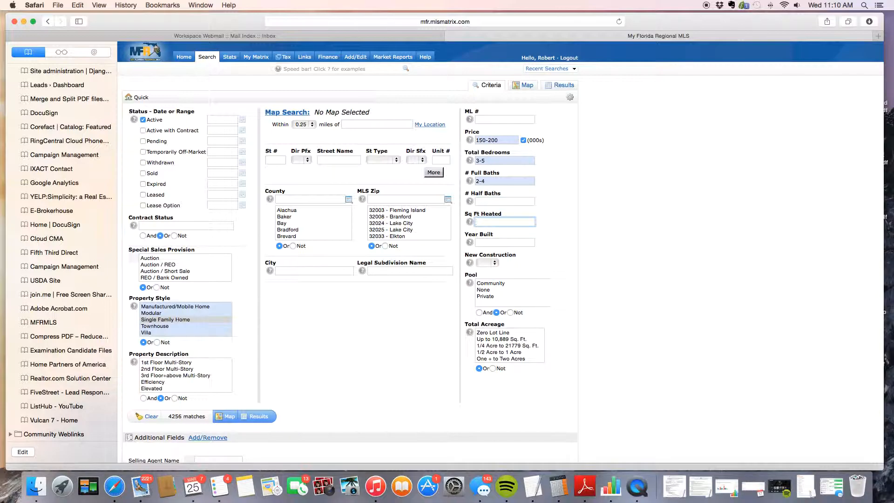
type("1")
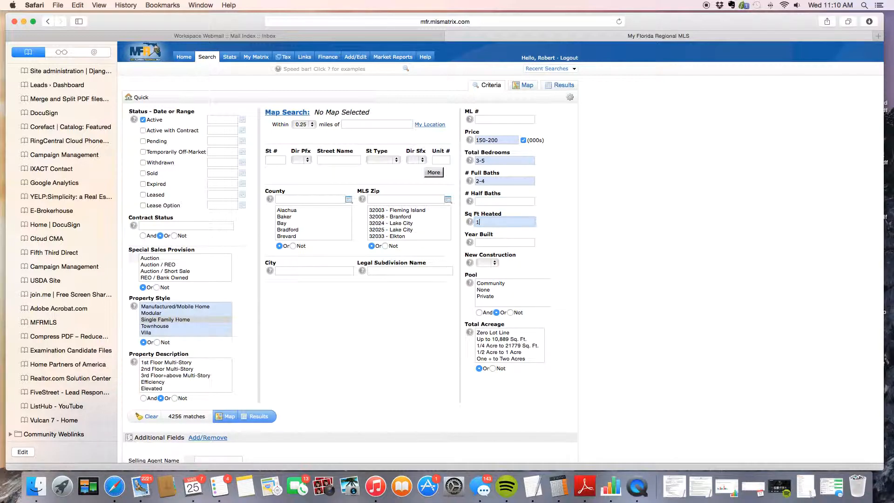
type("500-2000")
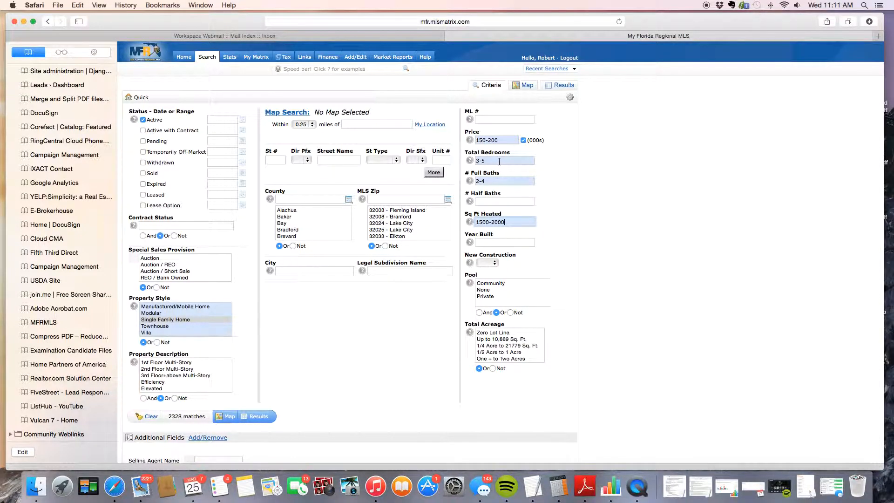
left_click(486, 297)
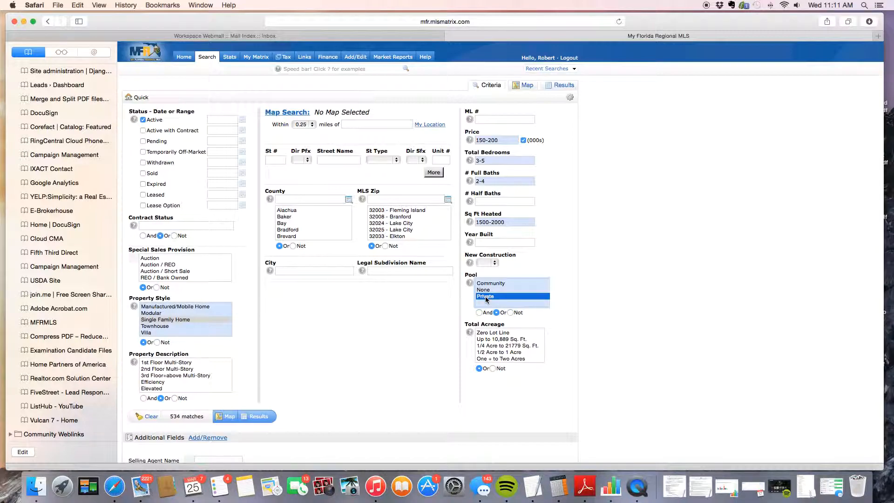
scroll(489, 344, "down", 5)
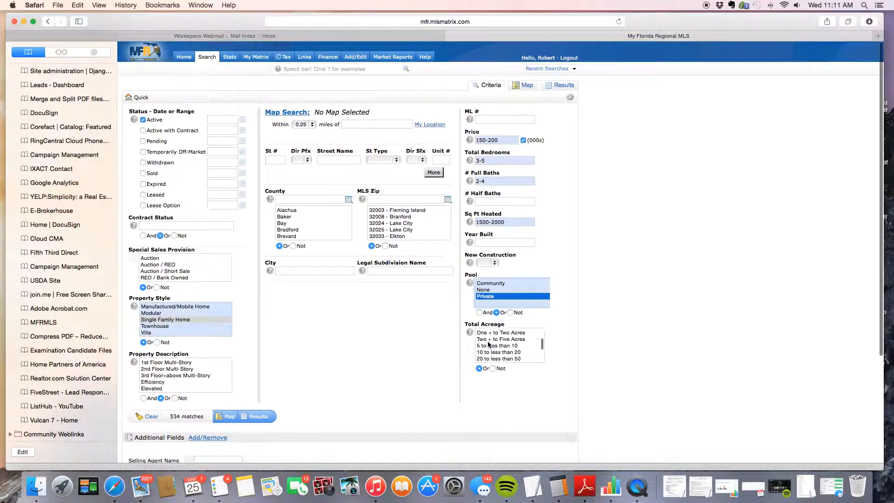
scroll(489, 344, "up", 5)
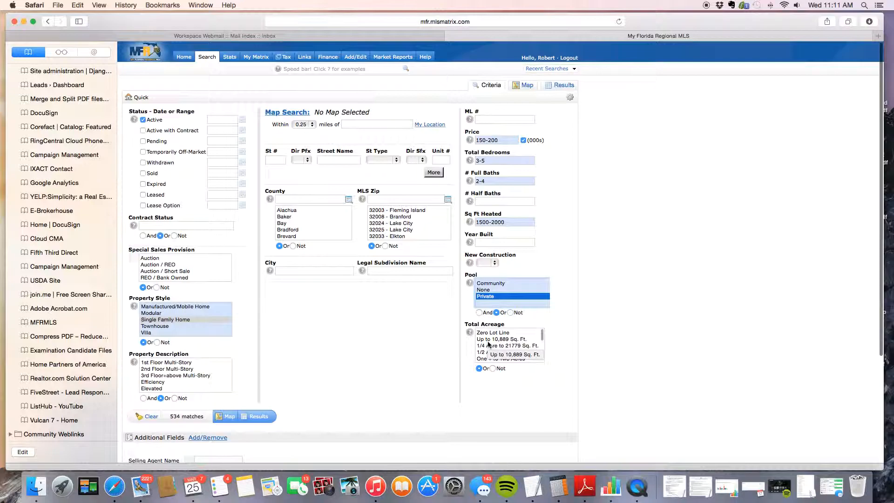
Enter Altamonte Springs as the city, narrowing the quick search to 8 matches.
left_click(315, 273)
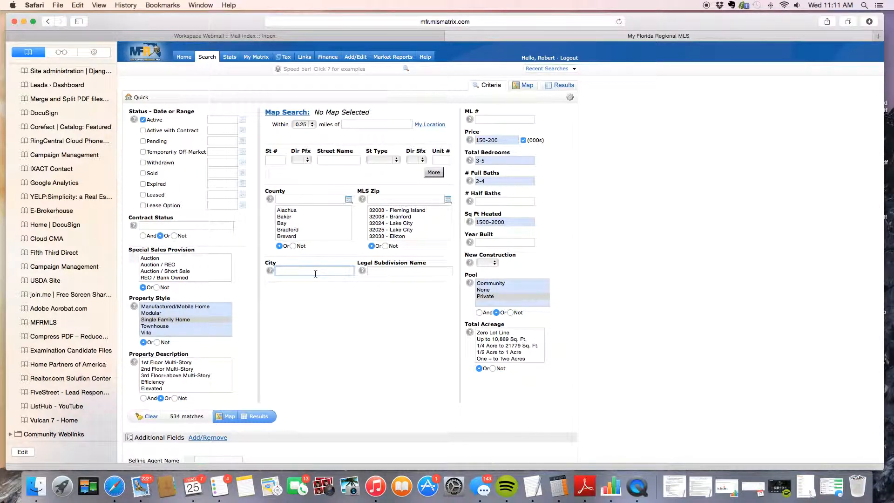
type("alta")
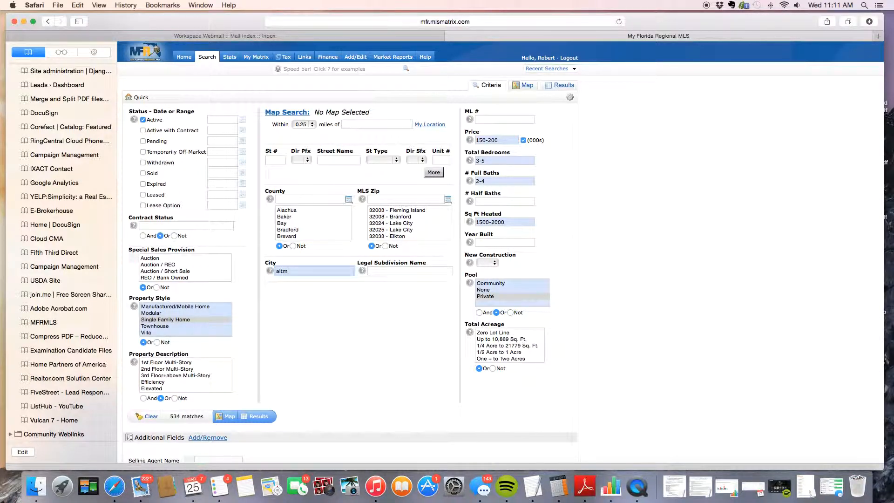
type("monte spi")
type("ings")
key("Tab")
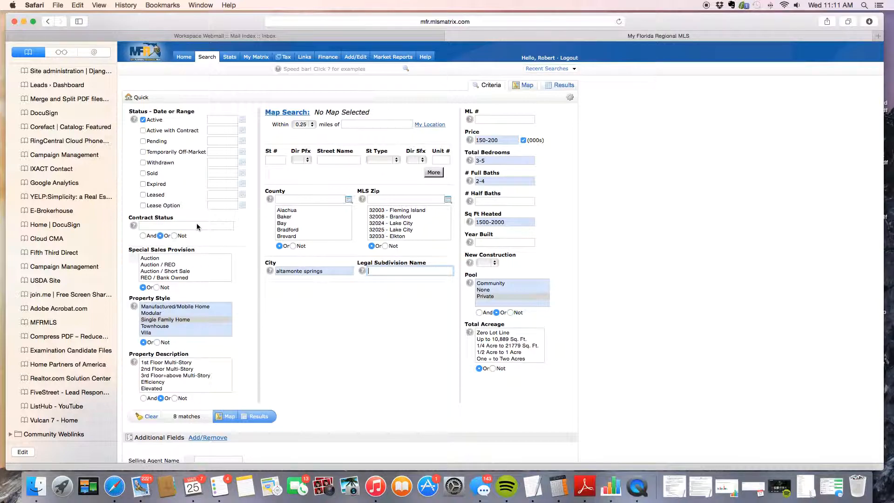
scroll(348, 372, "down", 5)
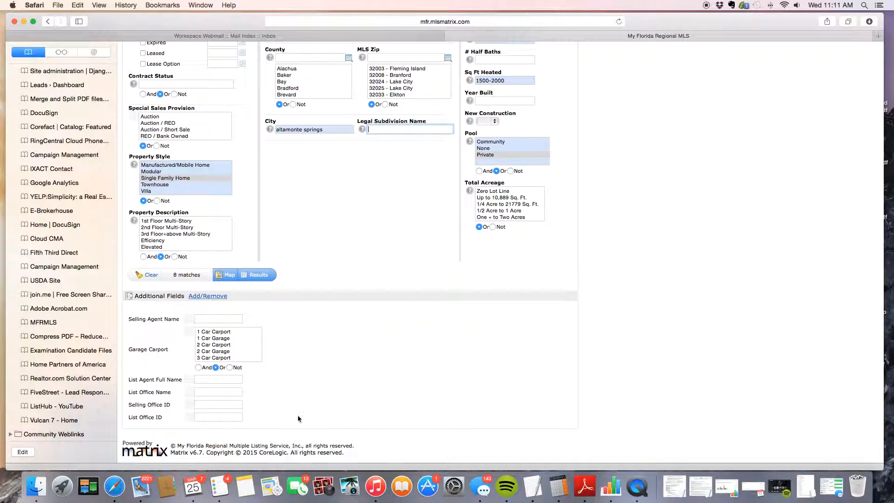
Visit the Additional Fields settings, then return to confirm Garage Carport and List Office Name on the form.
left_click(217, 297)
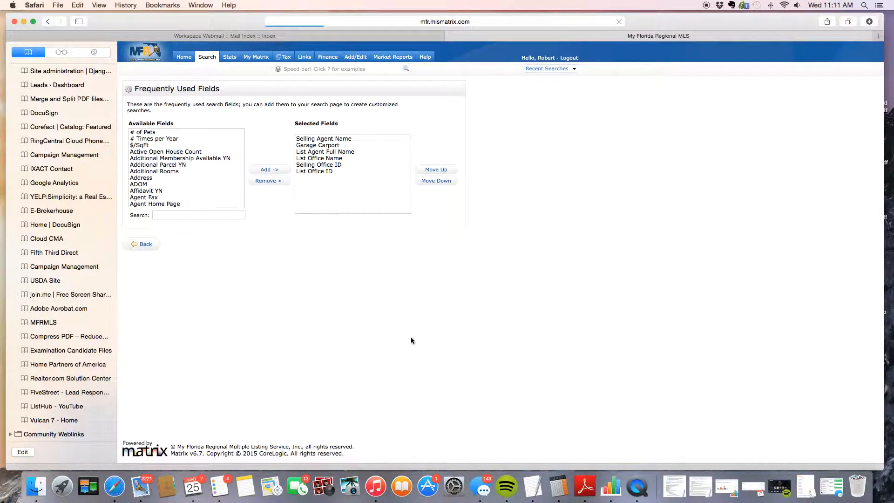
scroll(201, 189, "down", 15)
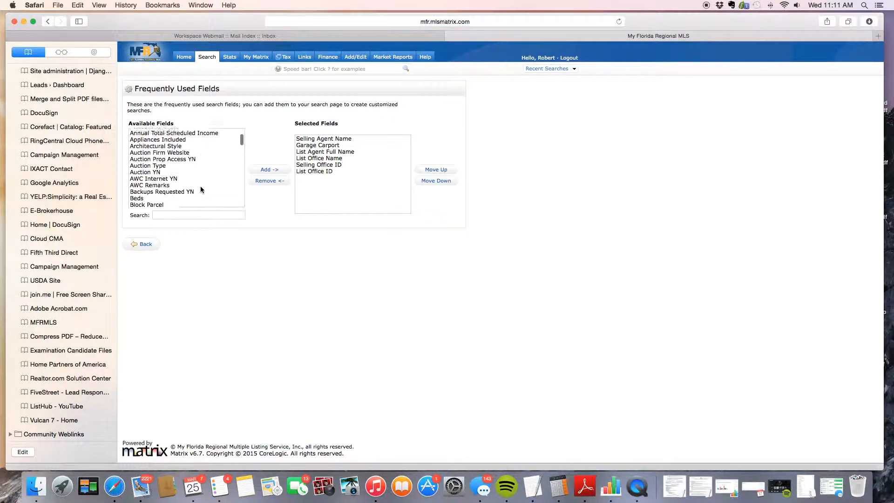
scroll(200, 188, "down", 20)
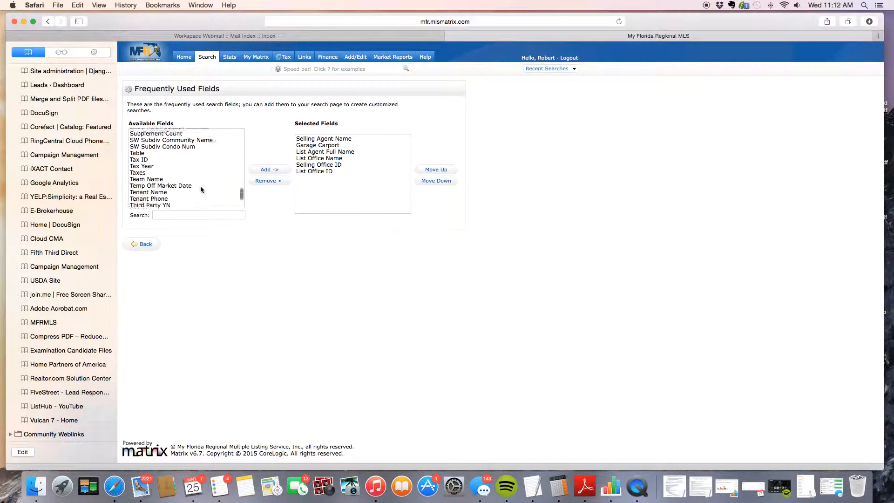
scroll(200, 188, "down", 5)
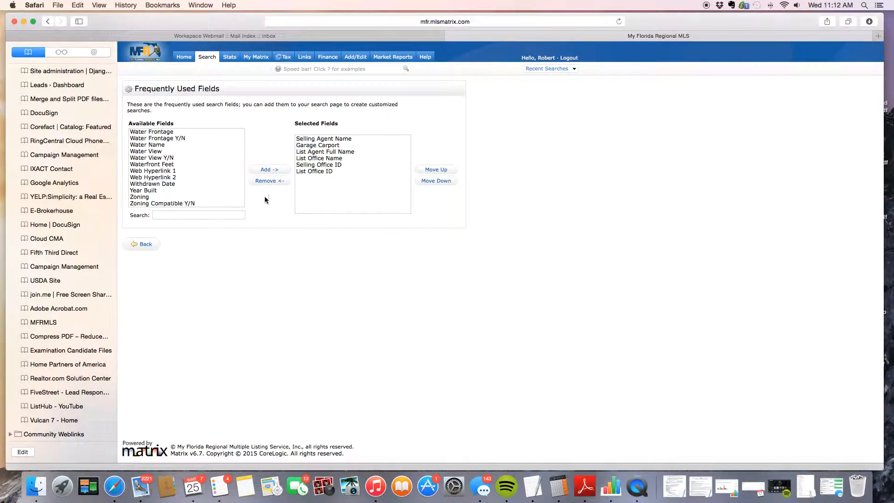
left_click(156, 246)
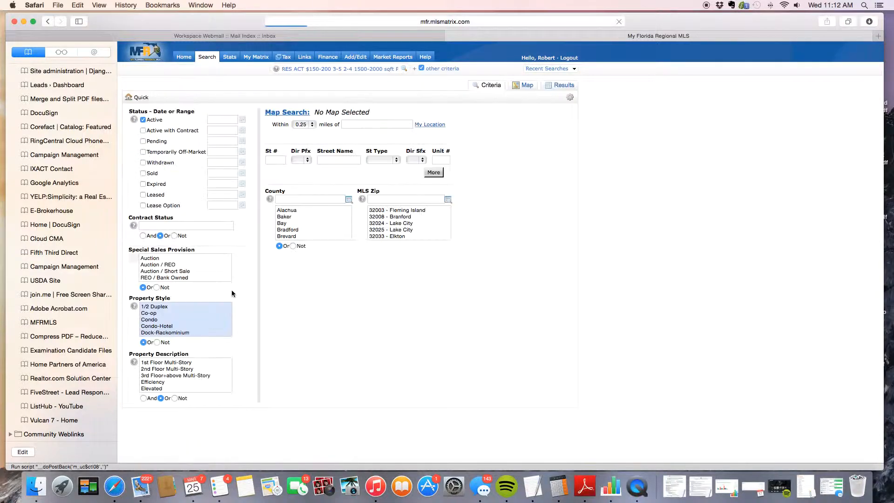
scroll(260, 314, "down", 5)
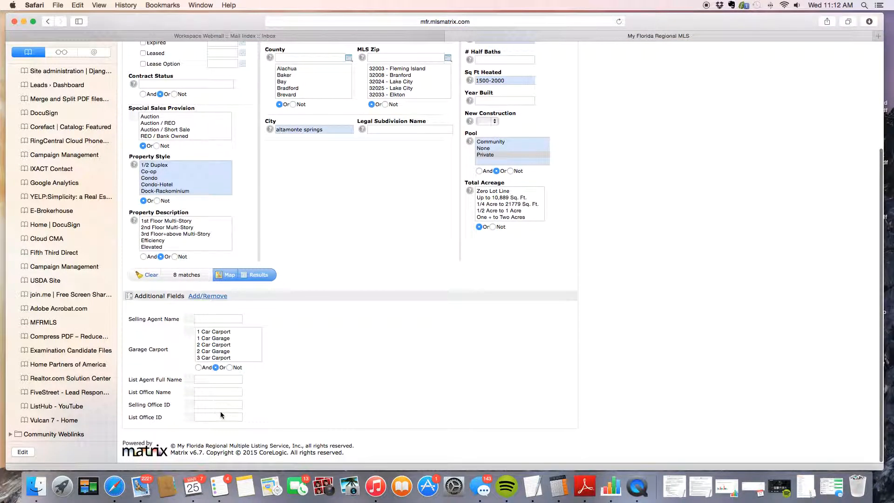
scroll(377, 226, "up", 5)
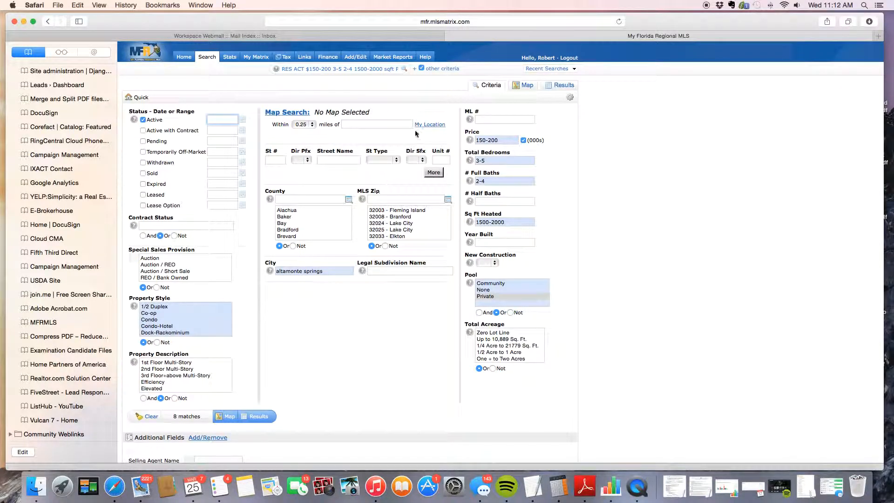
Show the 8 matching listings on the map and pan it toward Sanlando Springs.
left_click(516, 87)
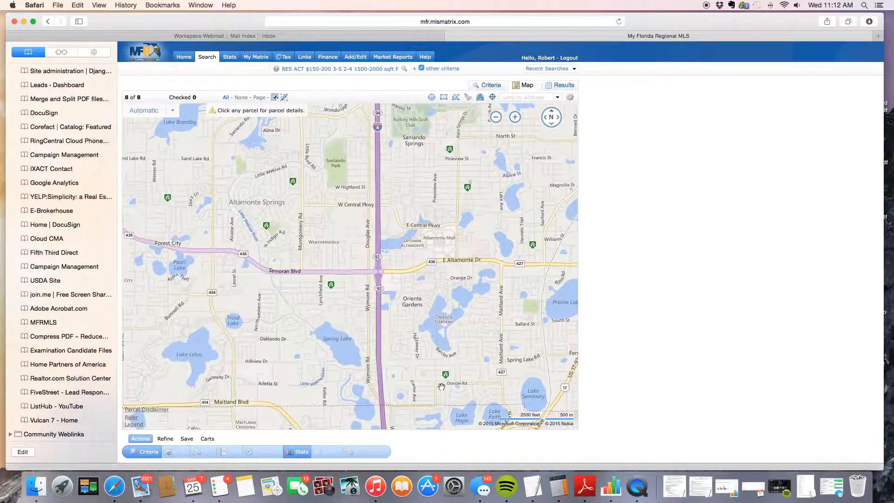
left_click_drag(408, 270, 272, 270)
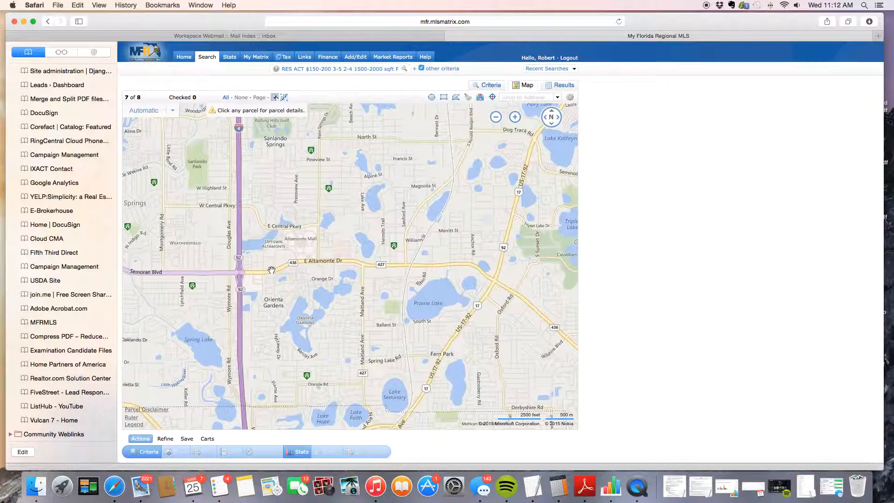
left_click_drag(291, 228, 301, 277)
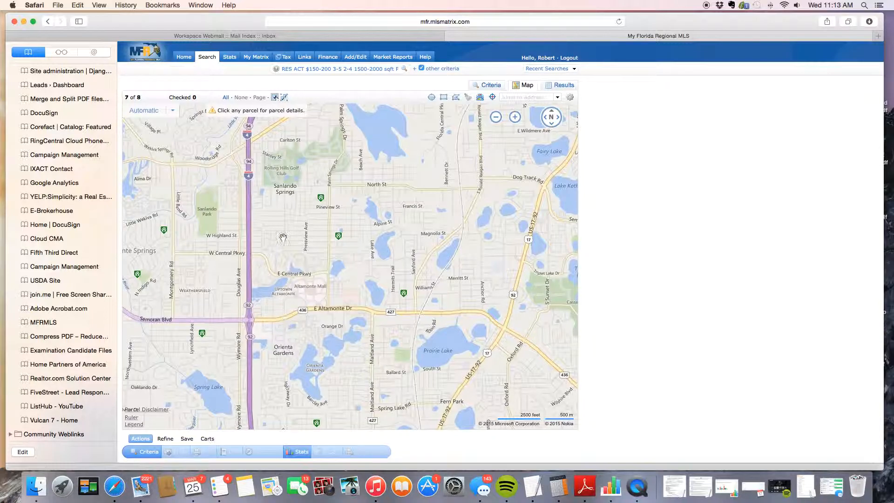
left_click_drag(292, 172, 301, 241)
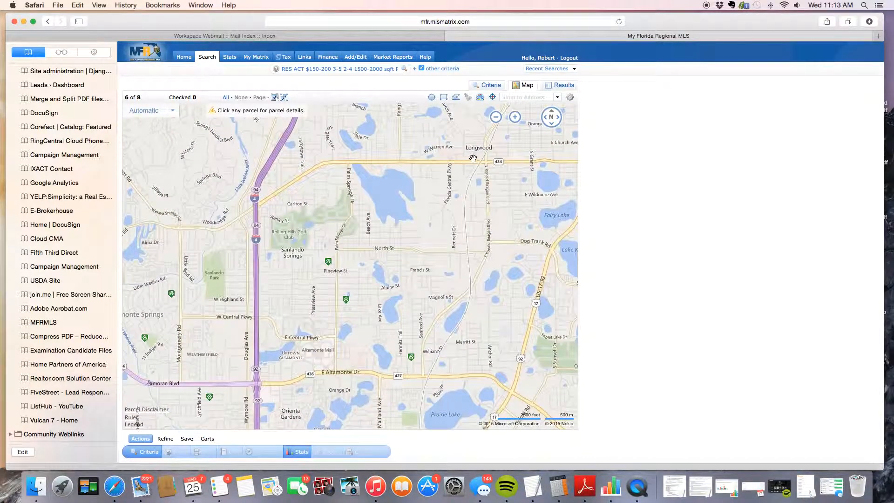
left_click(515, 117)
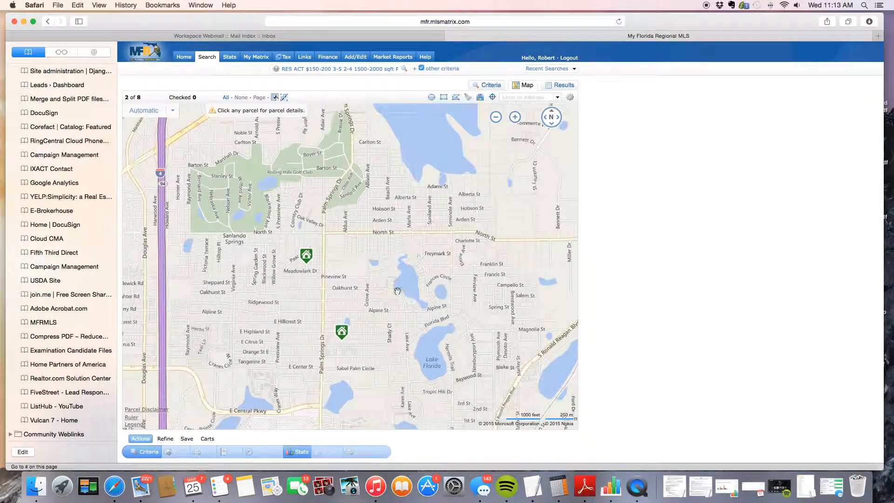
left_click_drag(396, 297, 483, 278)
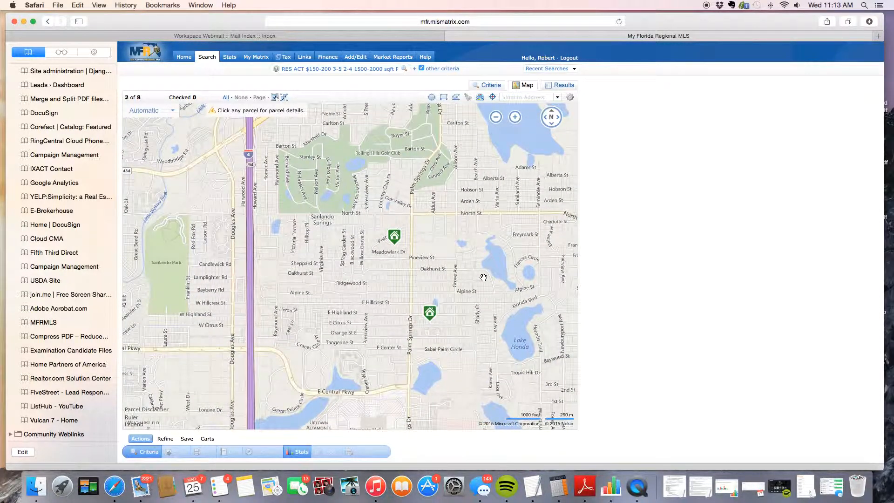
Draw a 0.66-mile radius circle around the Little Wekiva area, cutting results to 2.
mouse_move(514, 122)
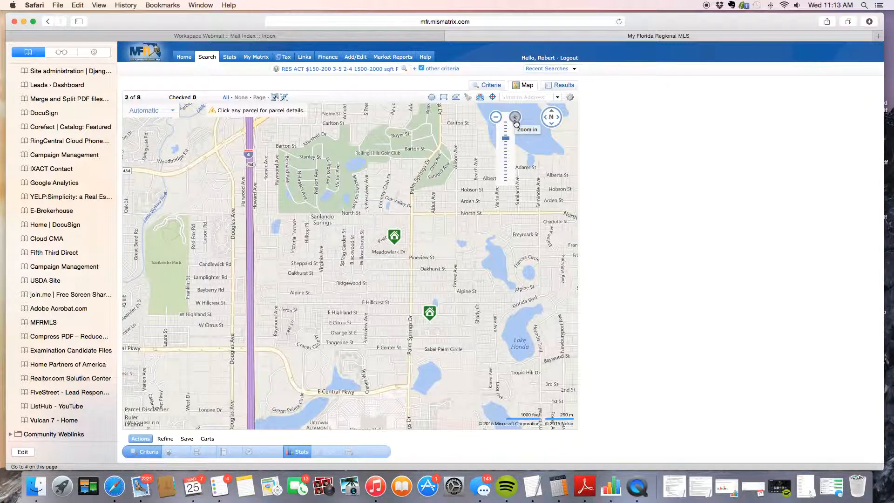
left_click_drag(502, 263, 533, 183)
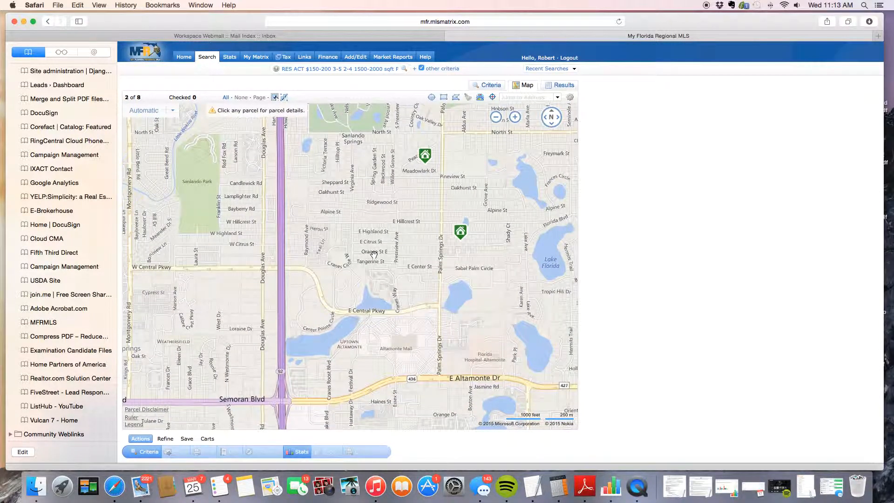
left_click_drag(376, 255, 535, 271)
left_click_drag(384, 270, 446, 292)
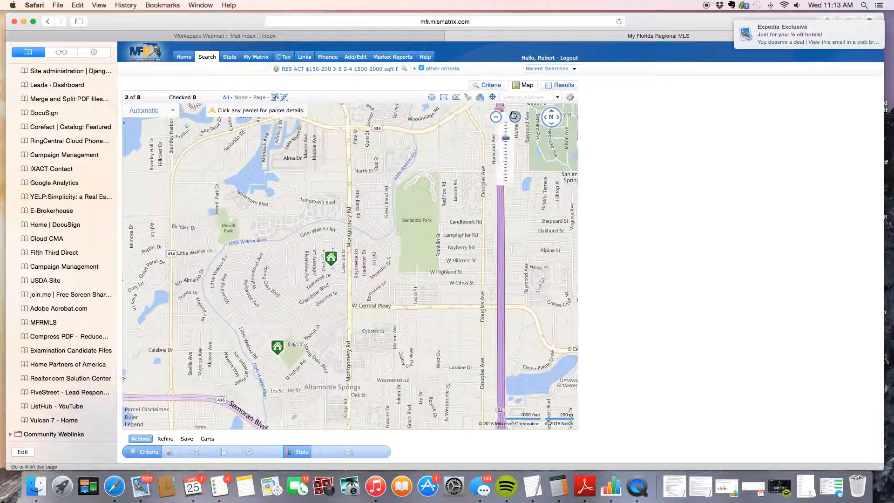
left_click(497, 118)
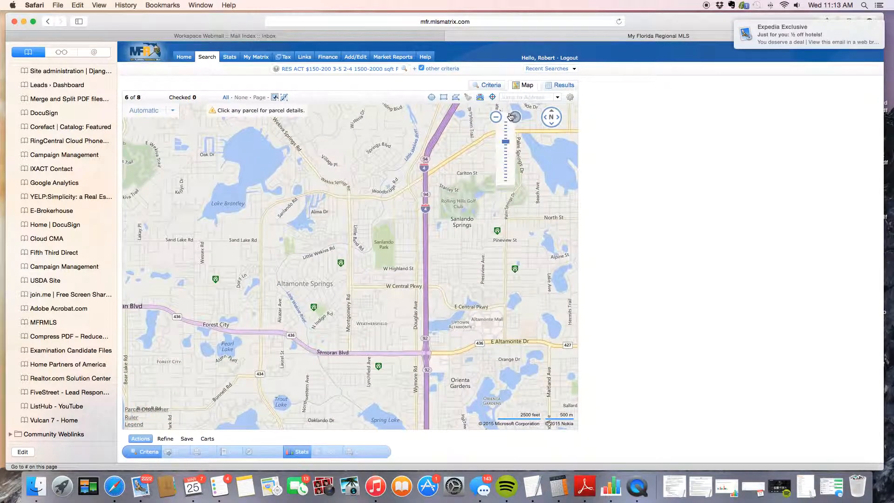
left_click(515, 117)
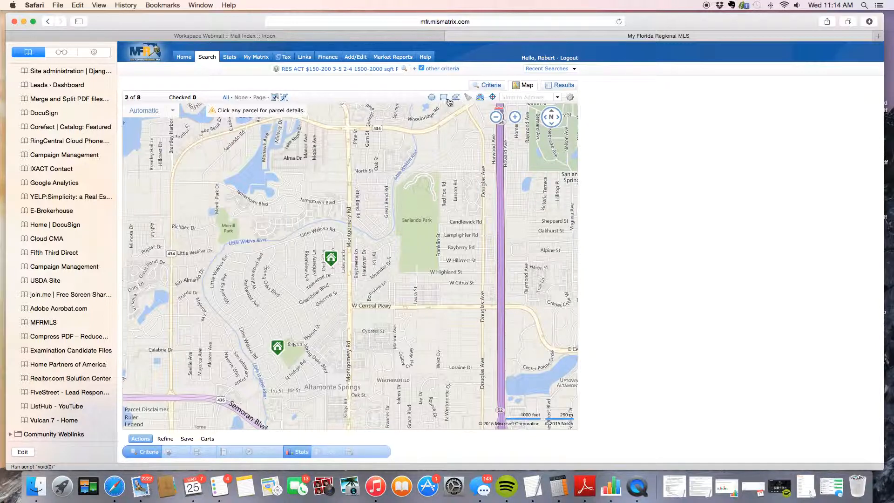
left_click(432, 99)
left_click_drag(304, 226, 325, 368)
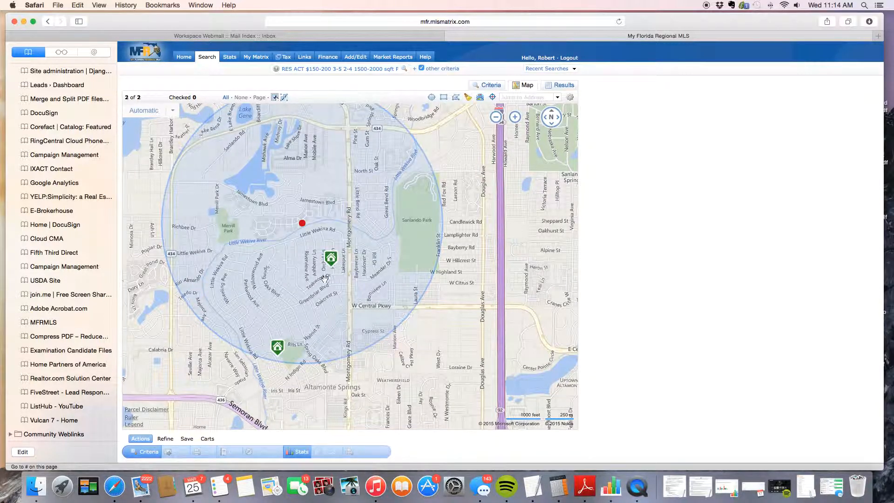
Delete the radius circle from the map via its centre-dot popup, restoring 8 listings.
mouse_move(278, 345)
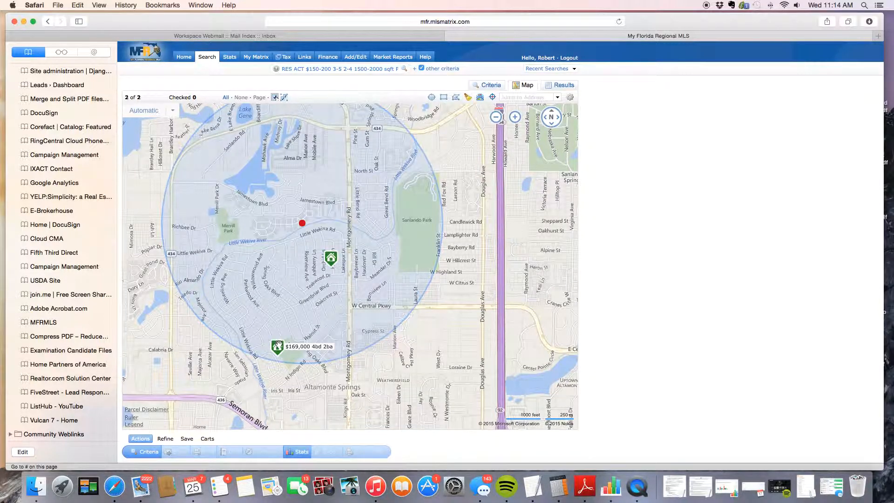
left_click(303, 224)
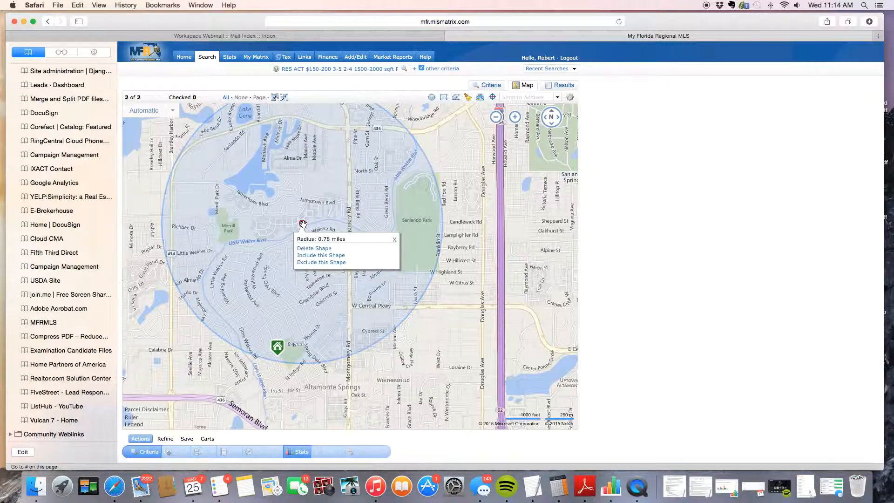
left_click(303, 224)
left_click(303, 224)
left_click(328, 249)
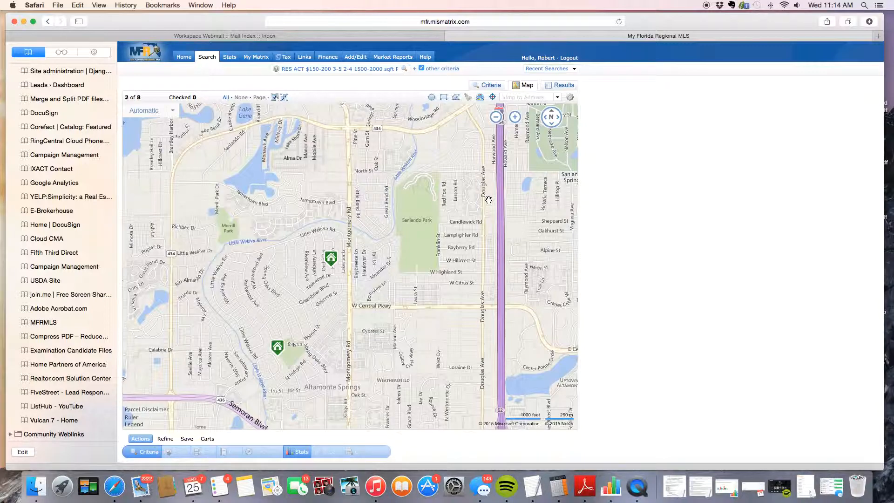
Draw a polygon from the northwest past Semoran Blvd and east of Laura St, leaving 2 listings.
left_click(457, 99)
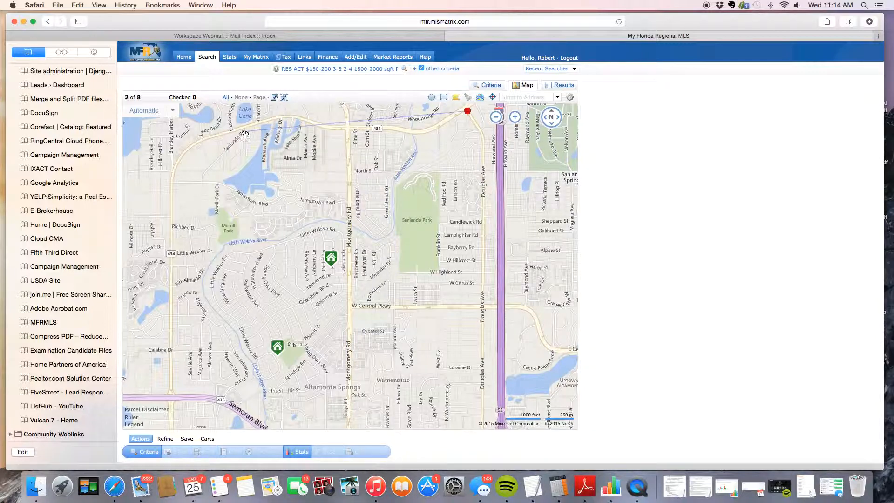
left_click(189, 184)
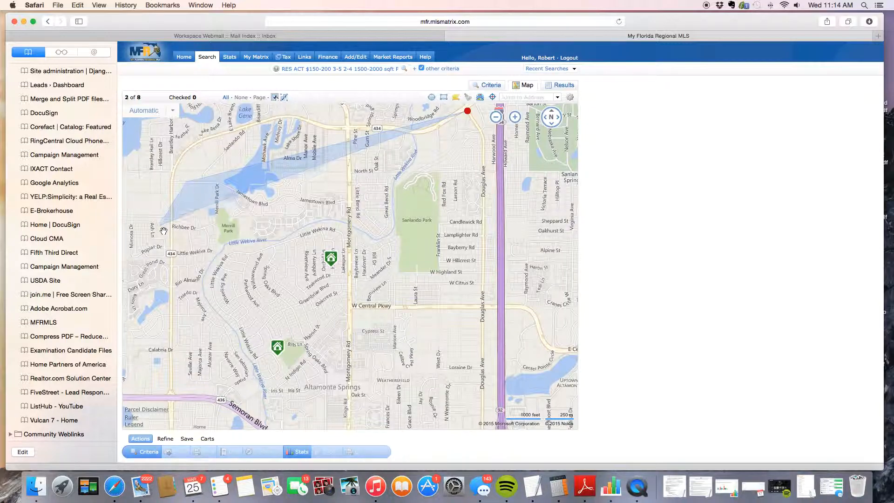
left_click(181, 386)
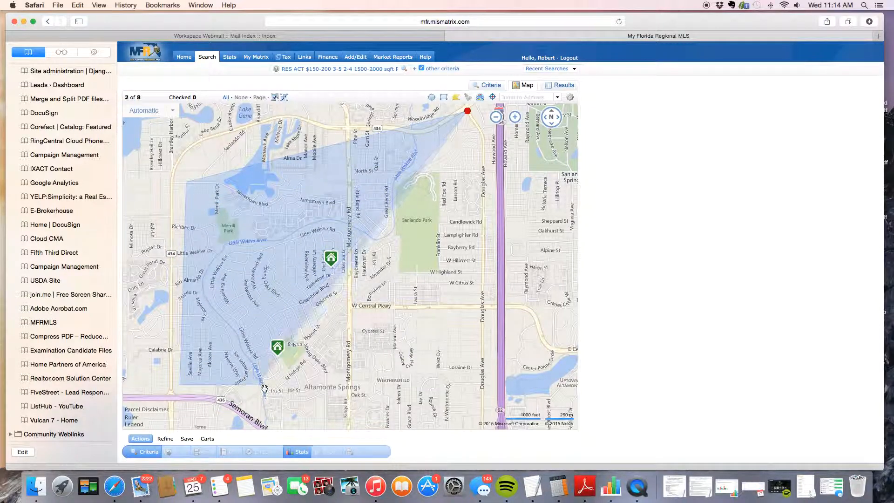
left_click(322, 365)
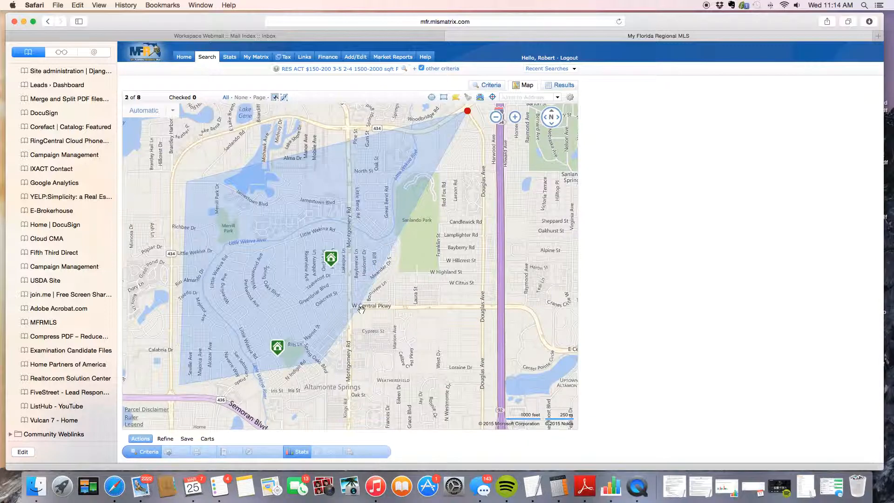
left_click(360, 300)
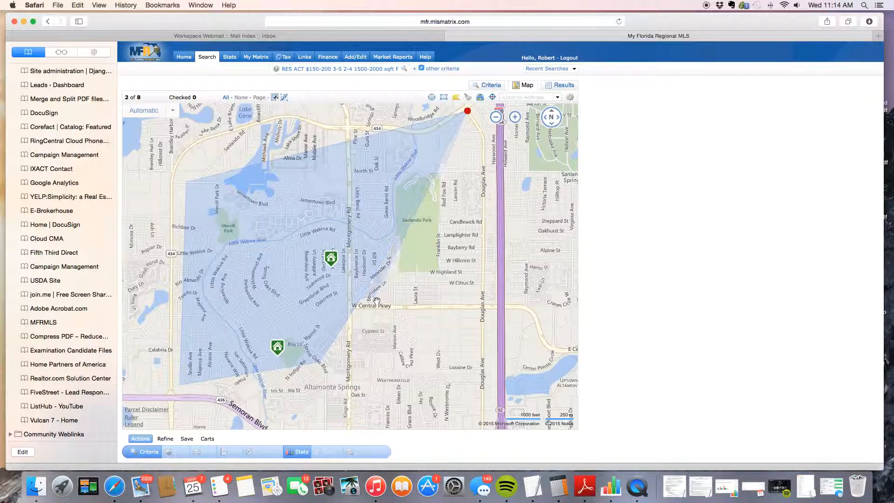
left_click(452, 301)
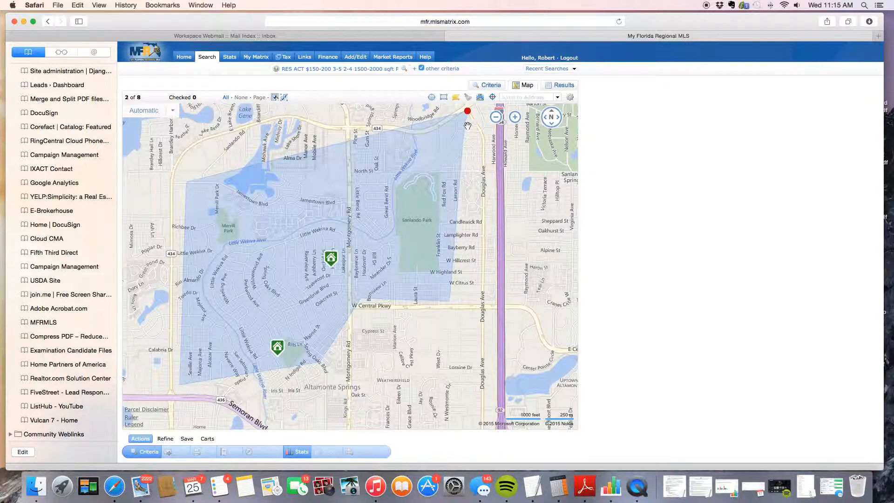
left_click_drag(469, 111, 469, 124)
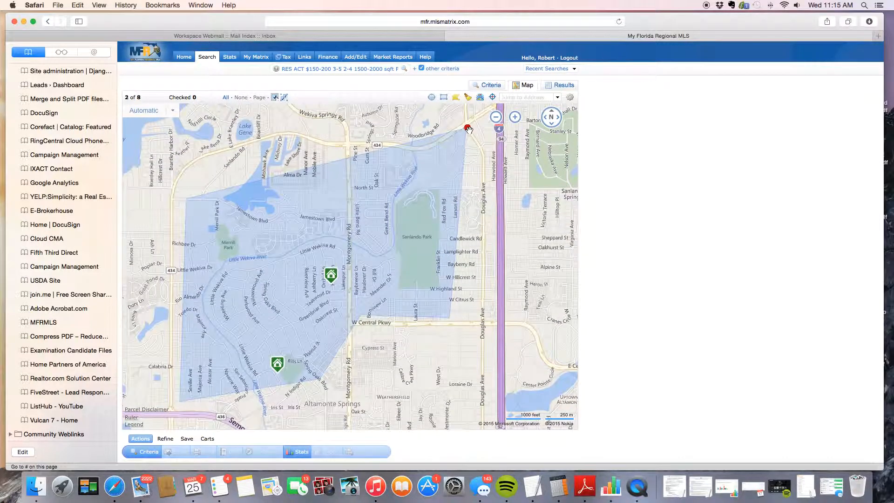
left_click(468, 127)
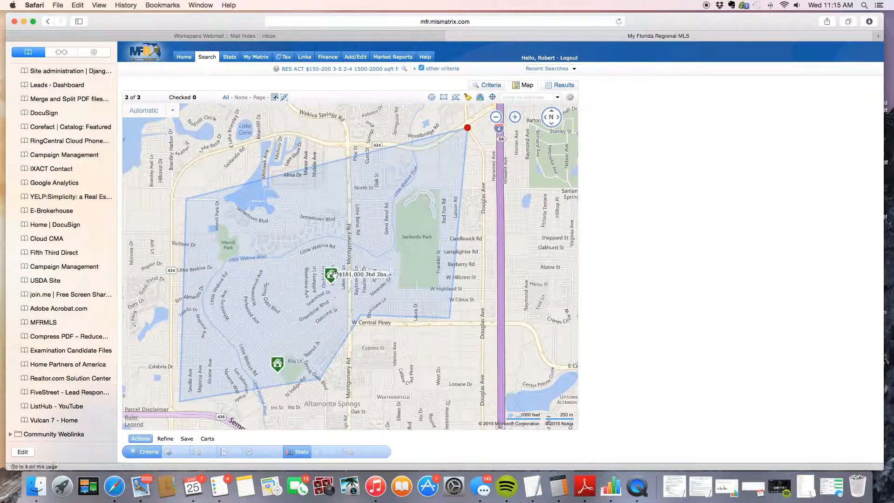
mouse_move(277, 366)
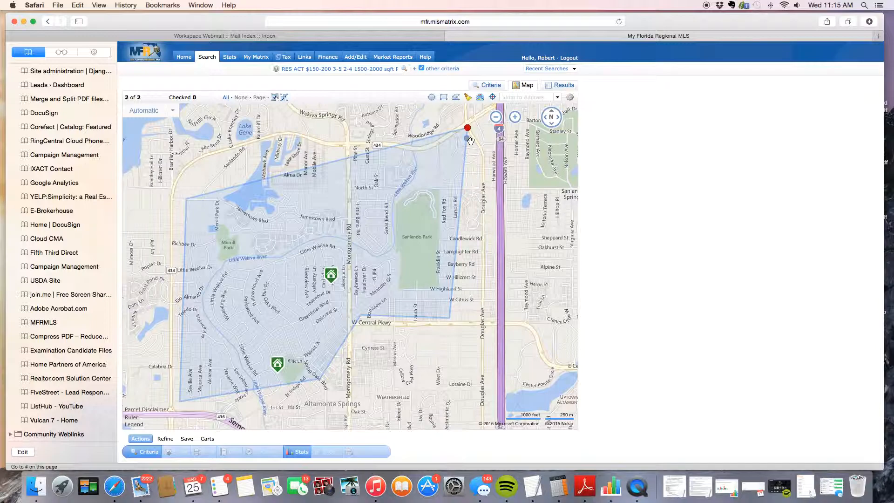
Remove the stray 0.27-mile radius circle near Loraine Dr, leaving only the polygon's 2 listings.
left_click(494, 86)
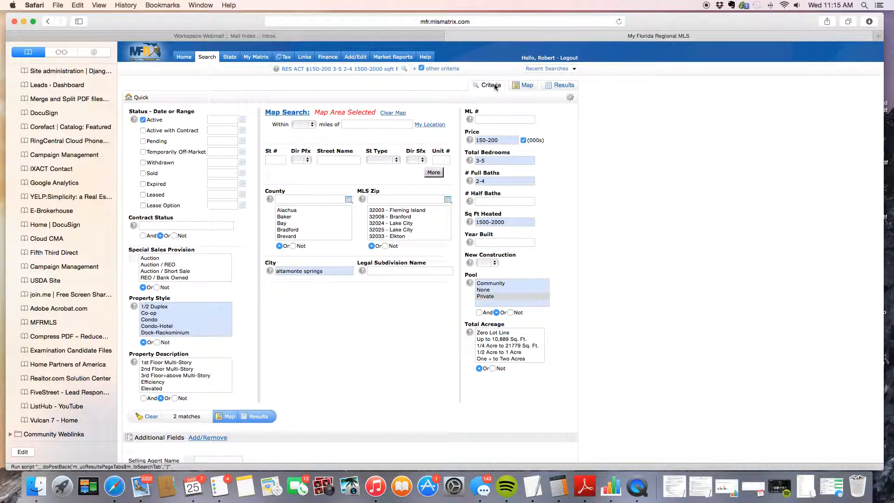
left_click(527, 87)
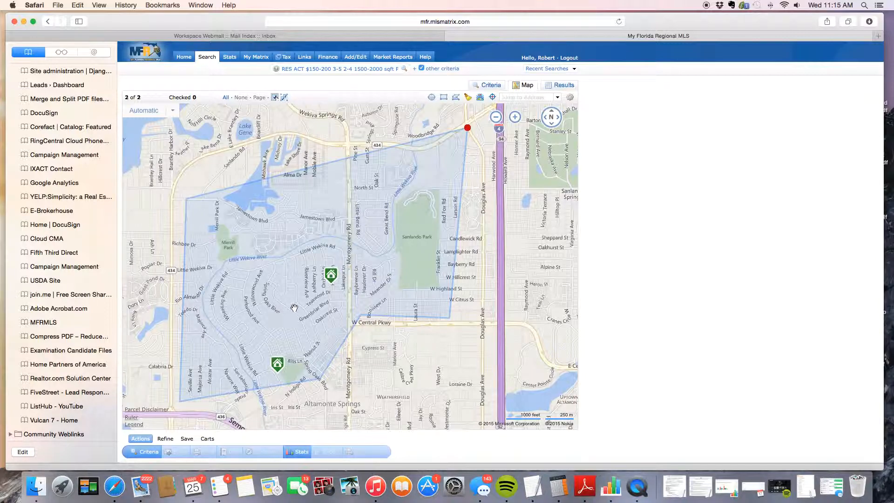
left_click(433, 99)
left_click_drag(480, 378, 522, 402)
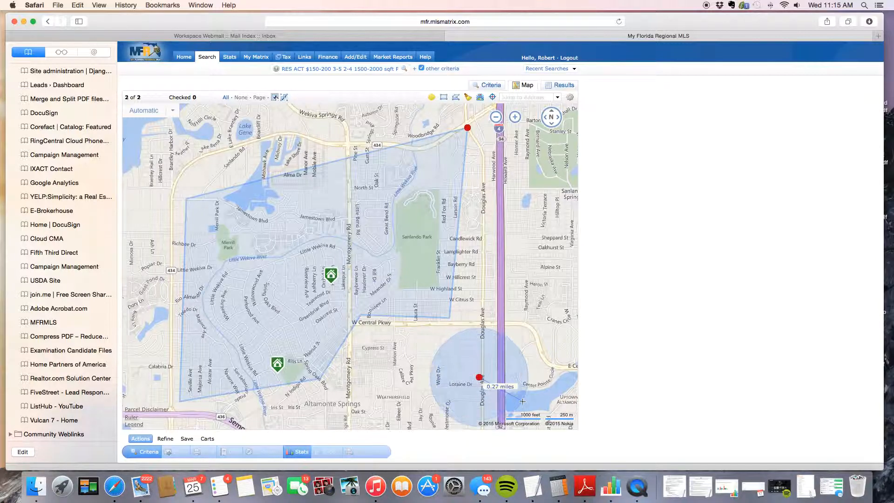
left_click(480, 377)
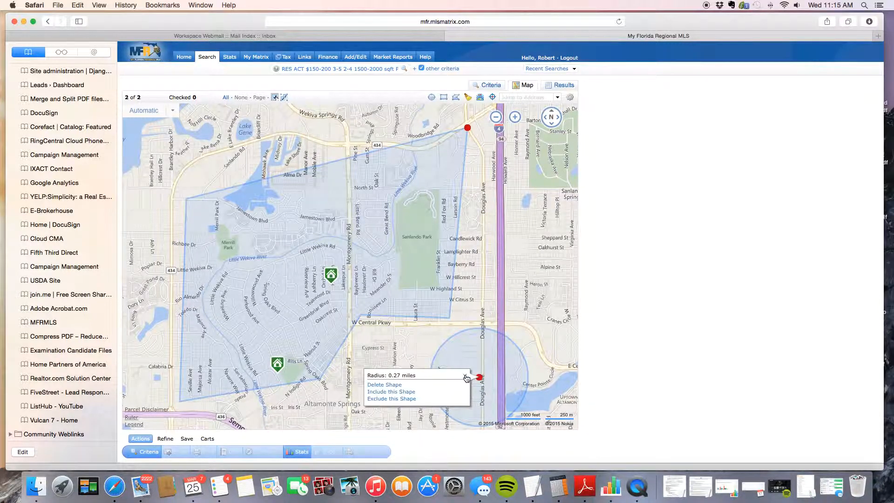
left_click(386, 386)
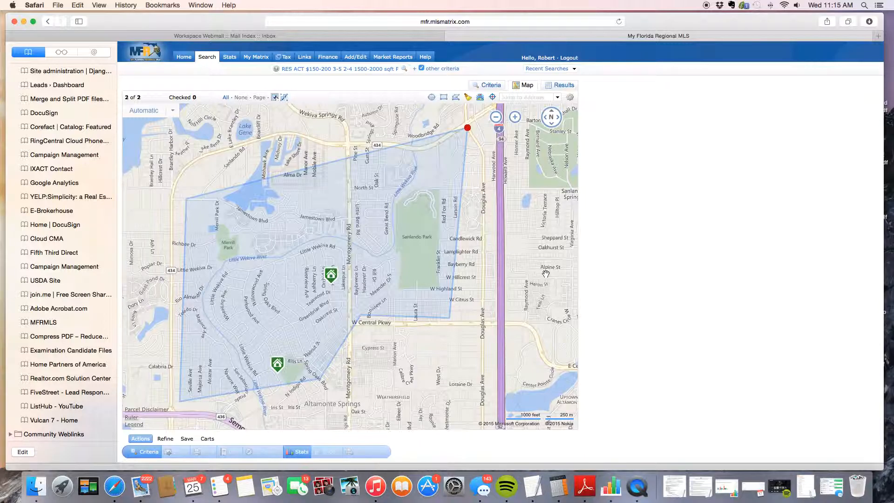
Zoom in twice on the listings near Montgomery Rd, then zoom out until the polygon and both listings fit.
mouse_move(515, 118)
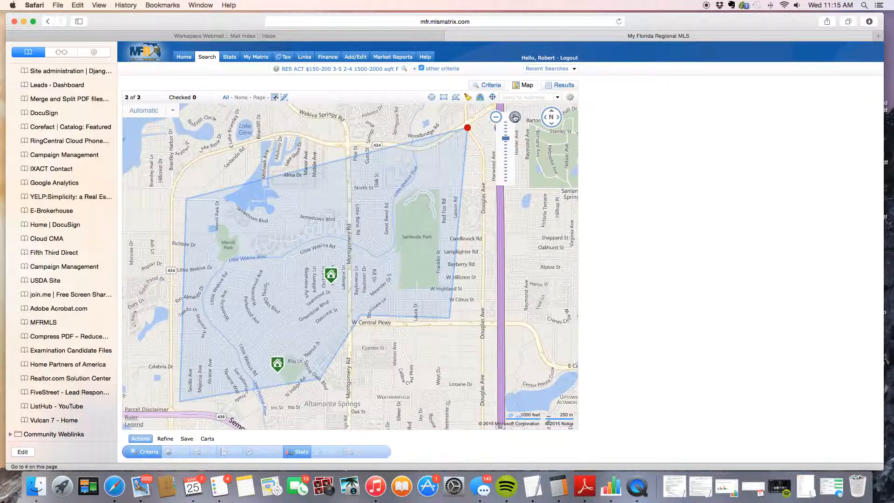
left_click(516, 117)
left_click(515, 117)
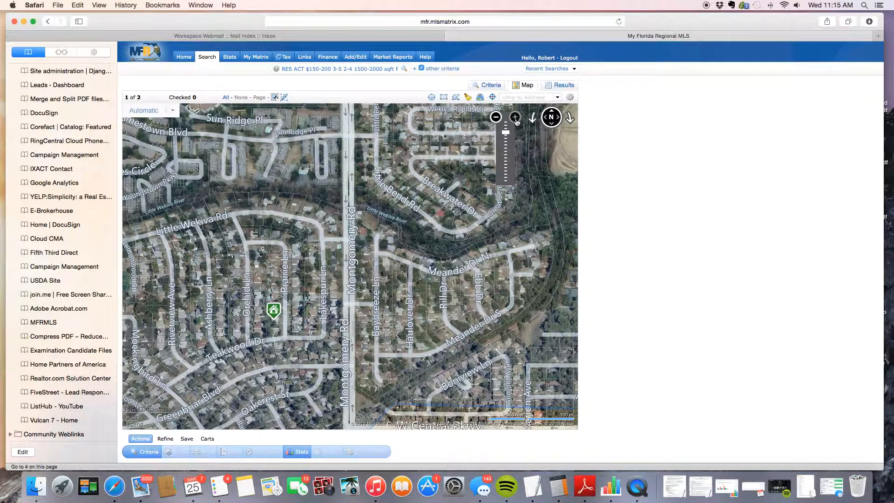
left_click(496, 116)
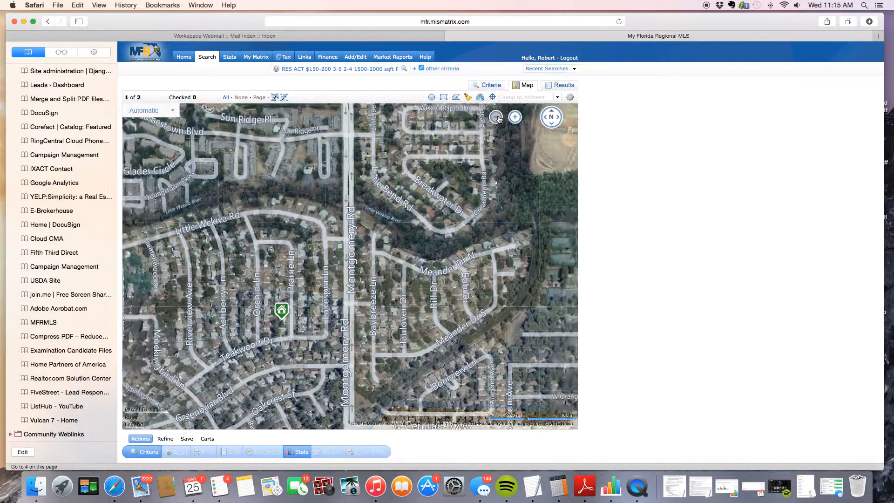
left_click(496, 117)
left_click(496, 118)
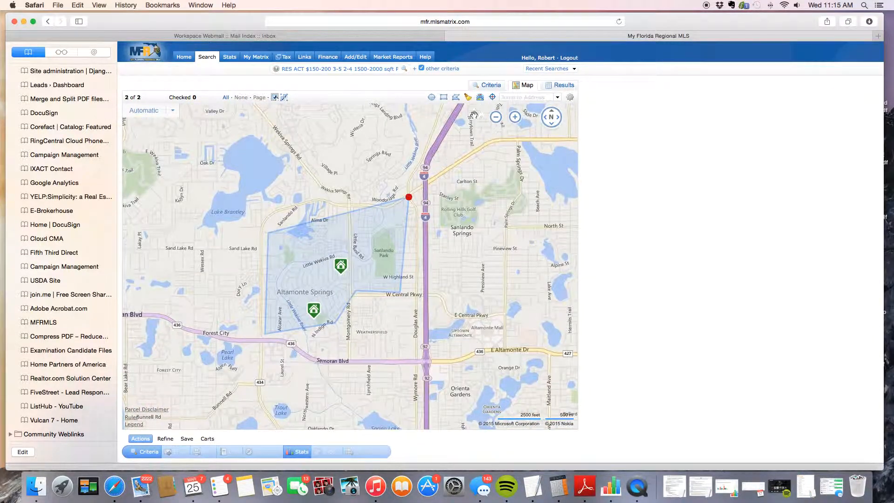
right_click(479, 90)
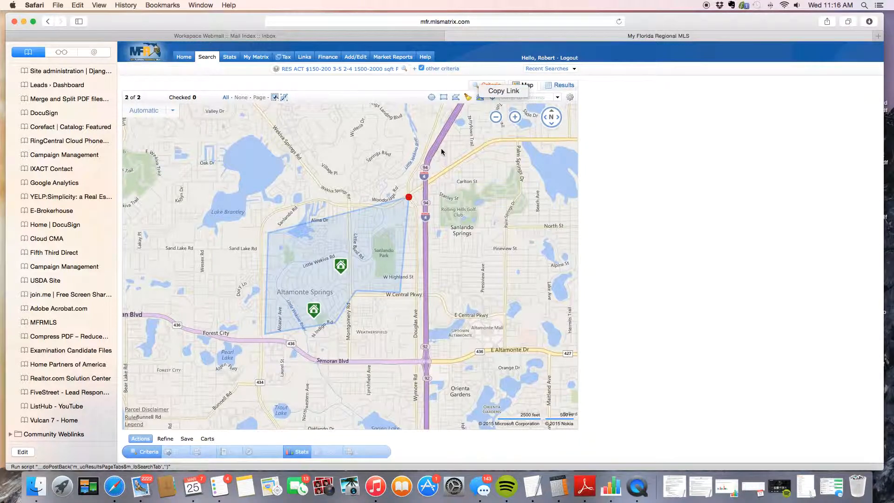
left_click(487, 86)
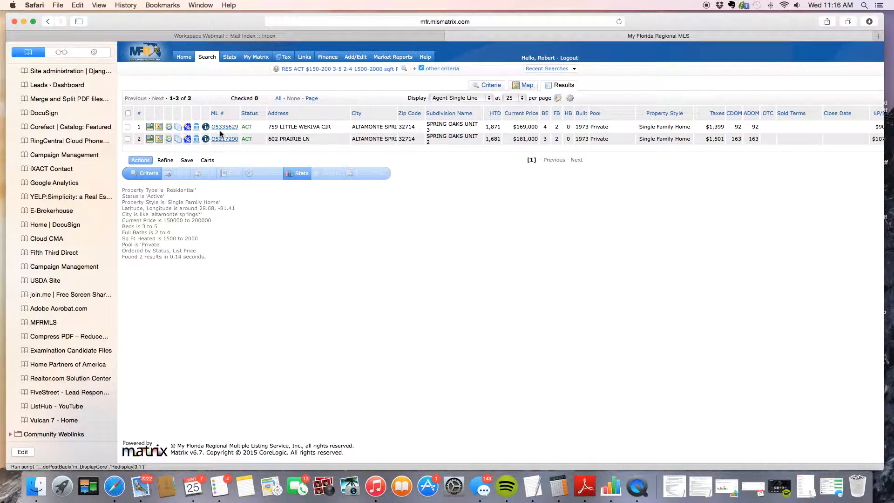
left_click(221, 127)
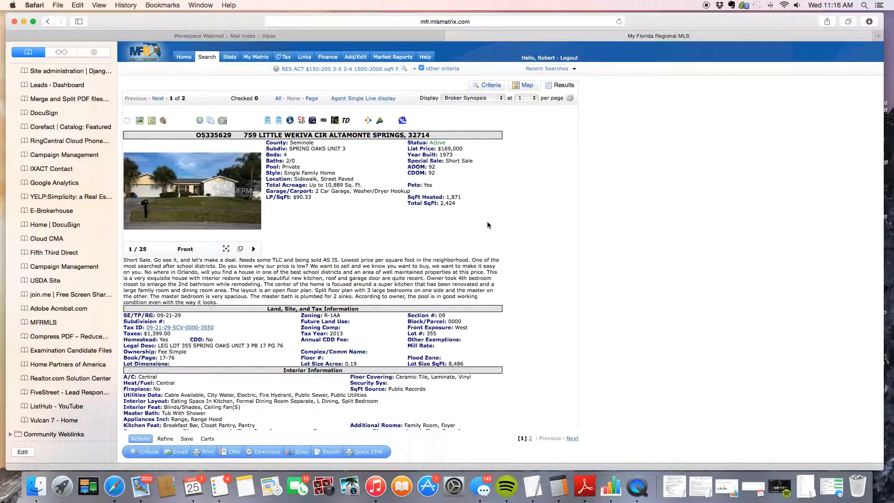
mouse_move(251, 198)
scroll(459, 178, "down", 10)
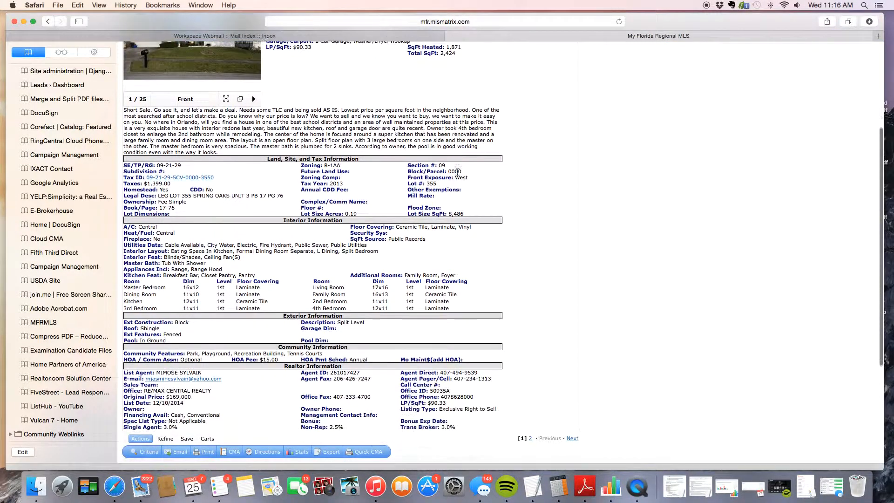
scroll(494, 112, "up", 10)
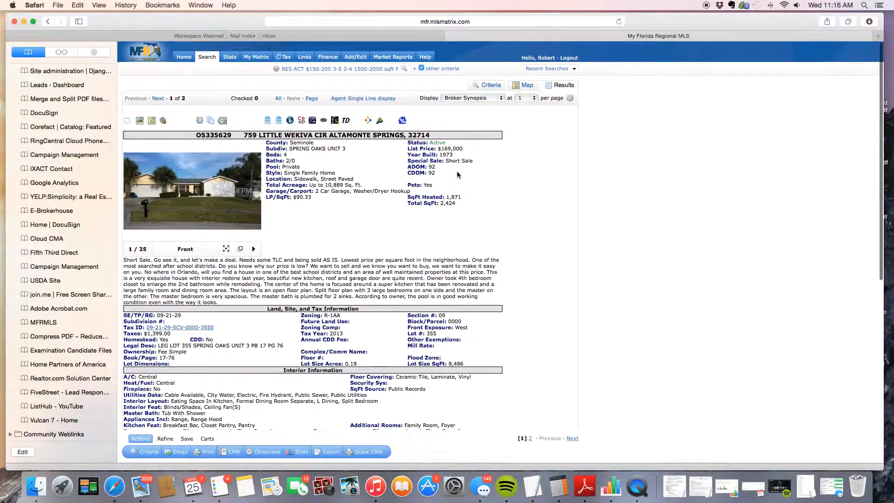
Show the two results in the Agent Single Line display format.
left_click(503, 99)
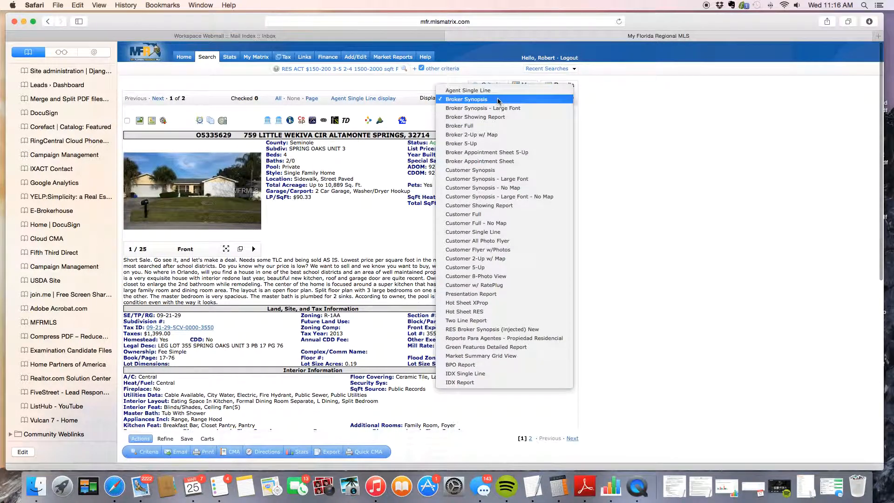
left_click(487, 91)
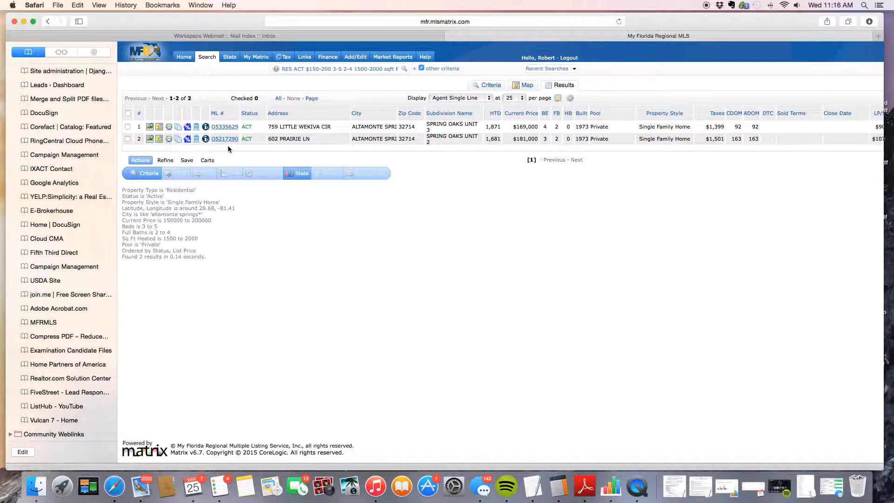
Choose New Auto Email from the Save options for this search.
left_click(187, 161)
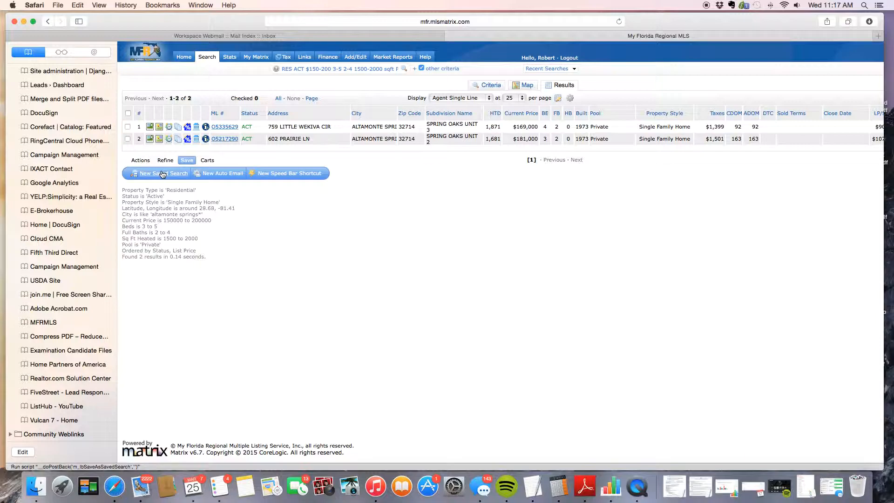
left_click(217, 177)
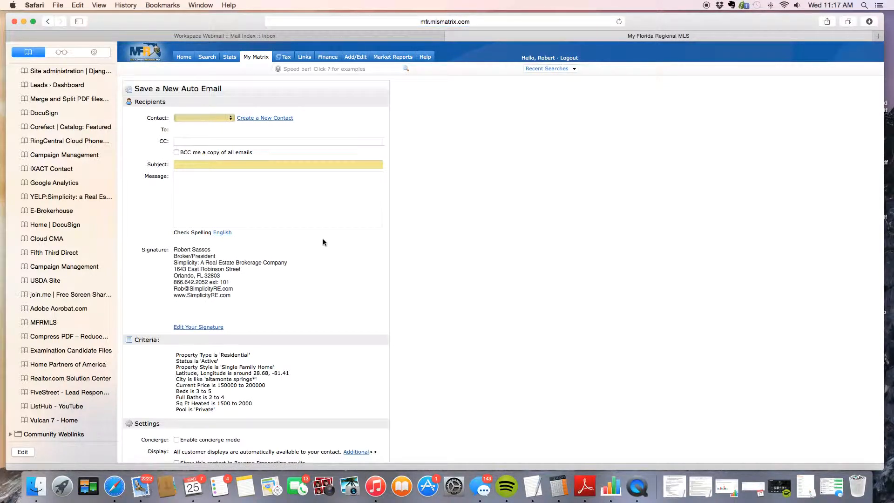
Browse the Contact dropdown without choosing anyone, then choose Create a New Contact.
left_click(228, 118)
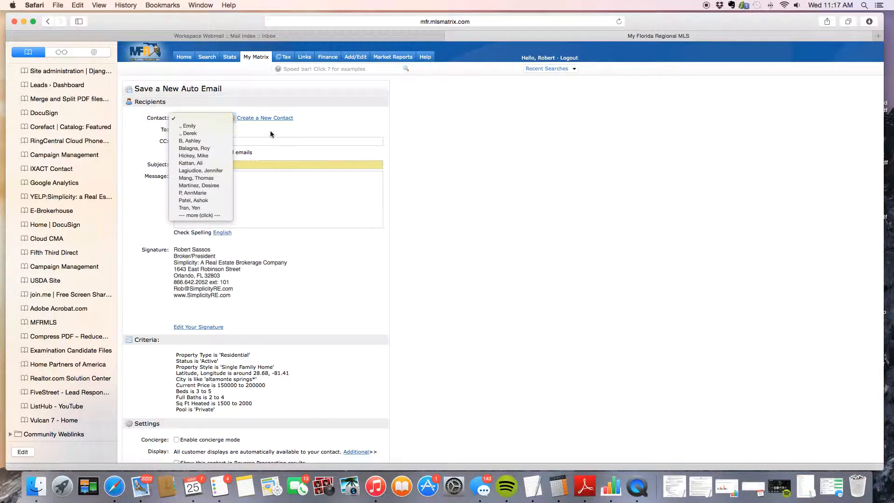
left_click(270, 131)
left_click(228, 118)
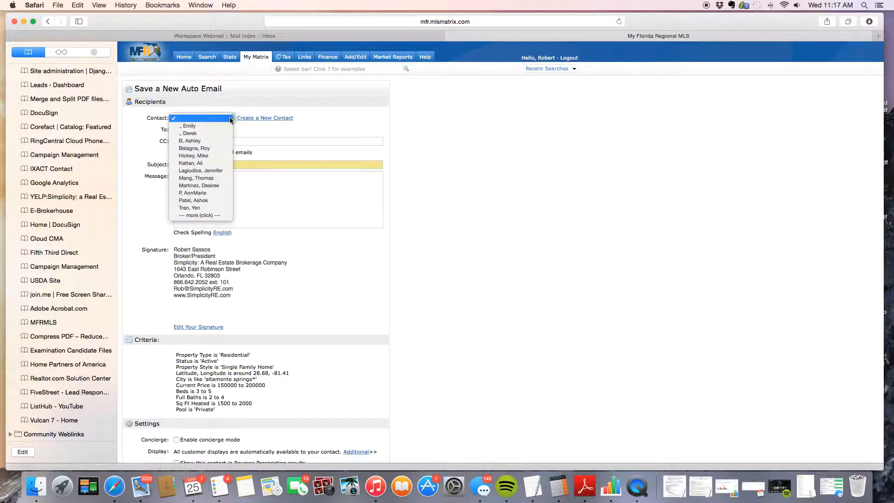
left_click(213, 216)
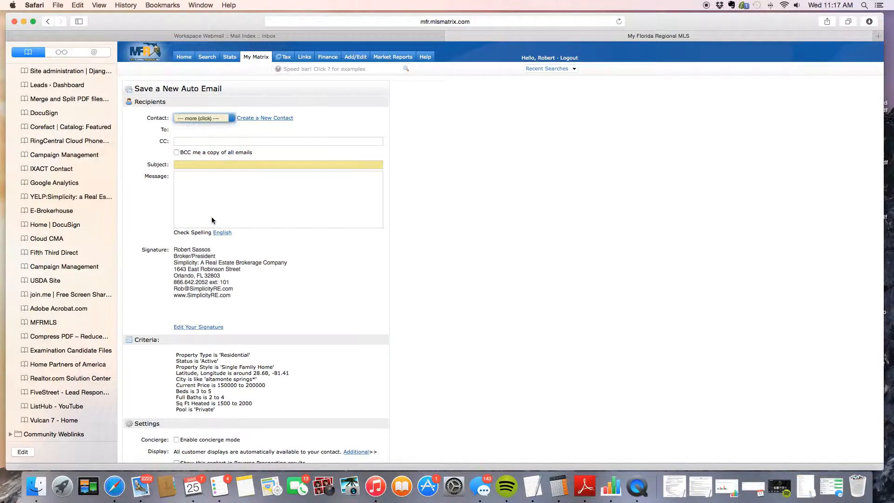
left_click(248, 118)
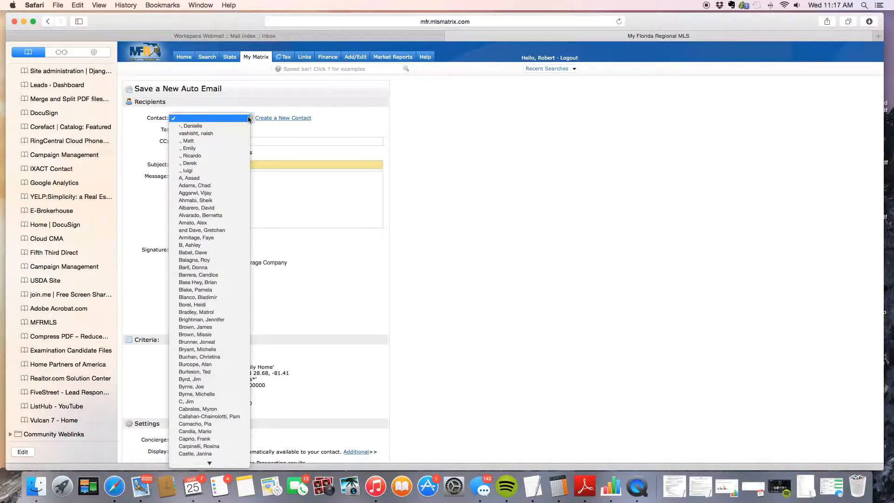
left_click(248, 118)
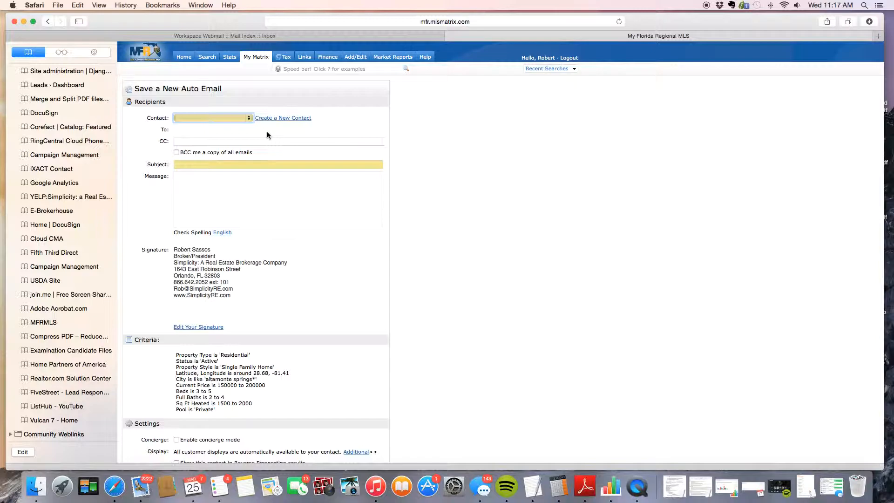
left_click(273, 119)
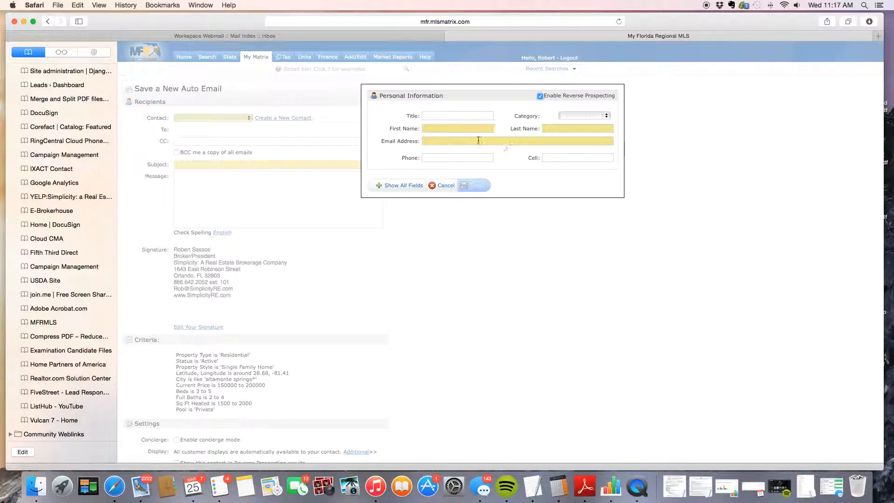
Cancel the new contact, pick an existing client from the Contact list, and move to CC.
left_click(437, 129)
left_click(441, 186)
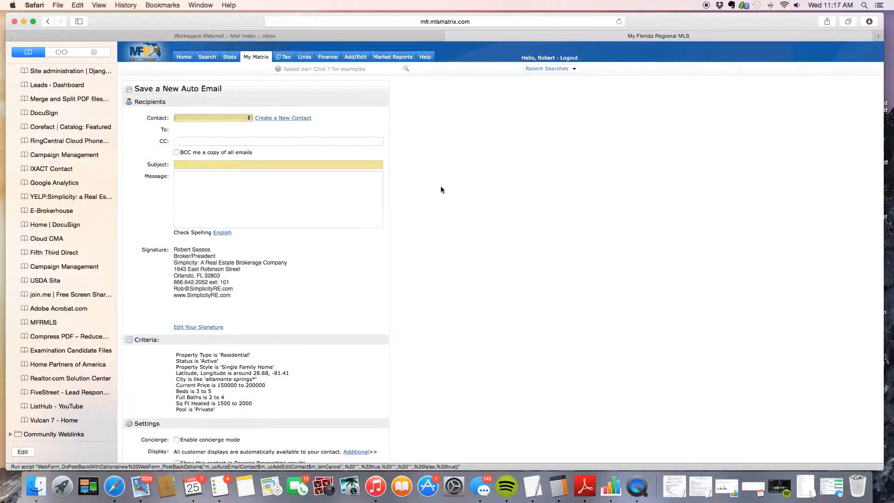
left_click(249, 119)
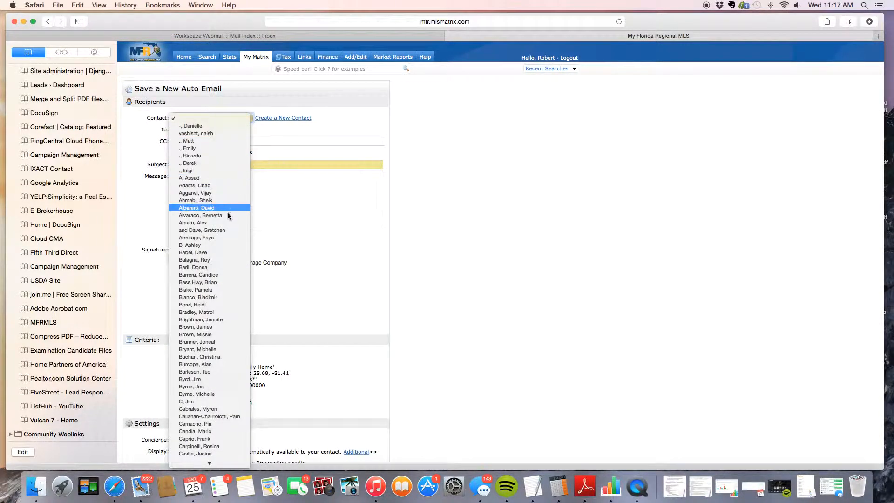
left_click(214, 239)
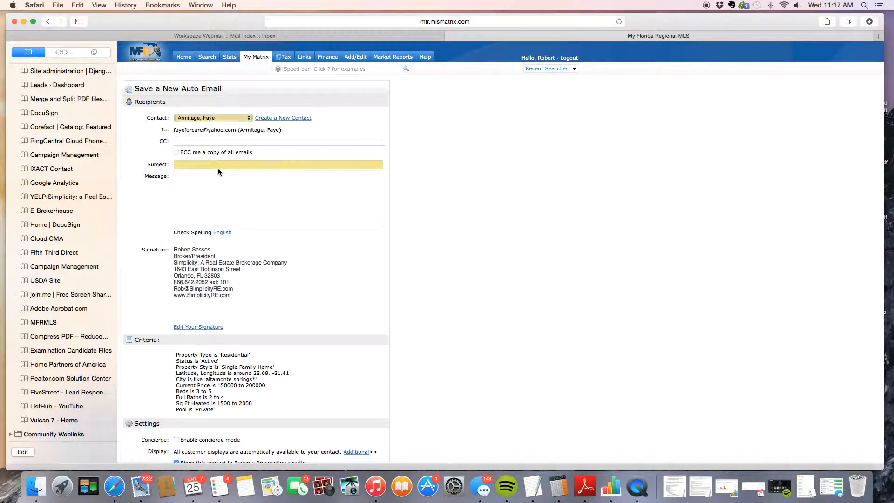
left_click(183, 139)
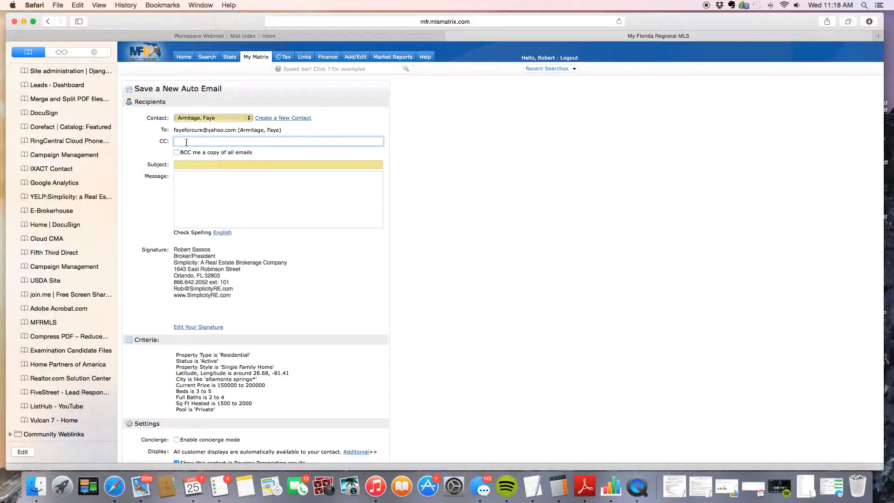
Enter subject 'Your Altamonte Springs Property Search' and a viewing-invitation message signed 'Kind Regards,'.
left_click(186, 167)
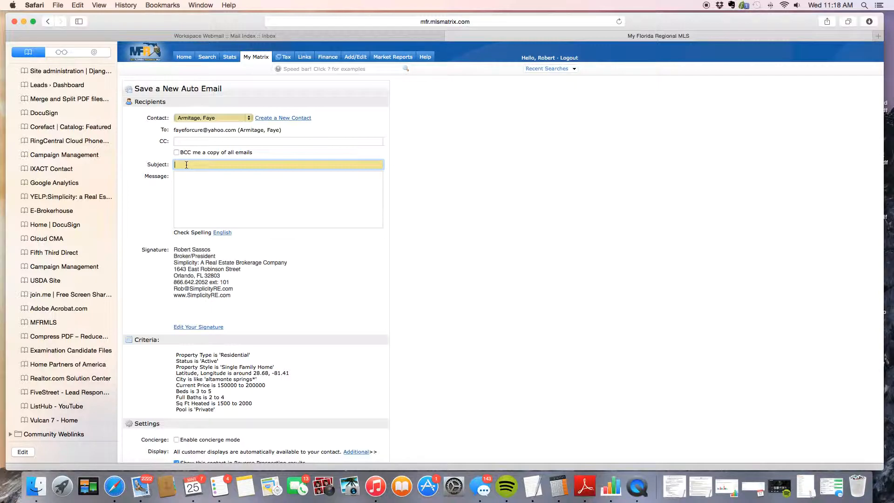
type("Your ")
type("Altamonte")
type(" Sr")
type("prings Proper")
type("ty ")
type("Search")
key("Tab")
type("Faye,  ")
type("Here")
type(" are s")
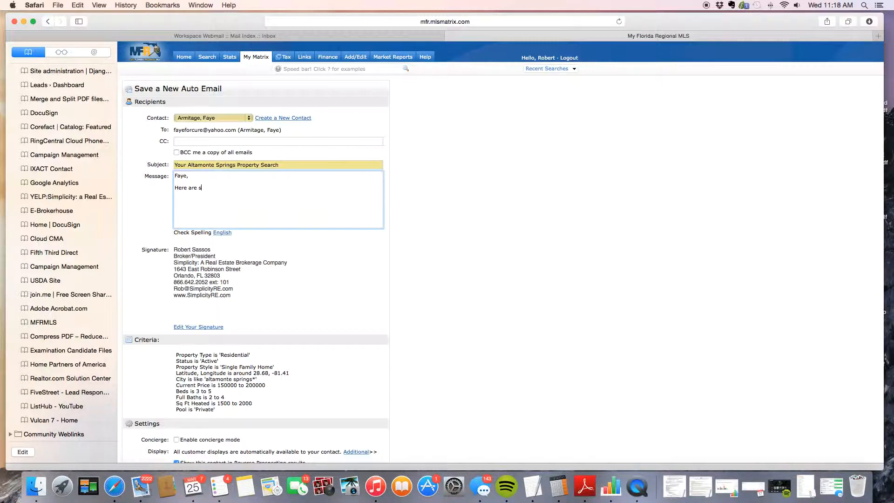
type("ome properties that meet your criteria. Please let me know if anyo of these in")
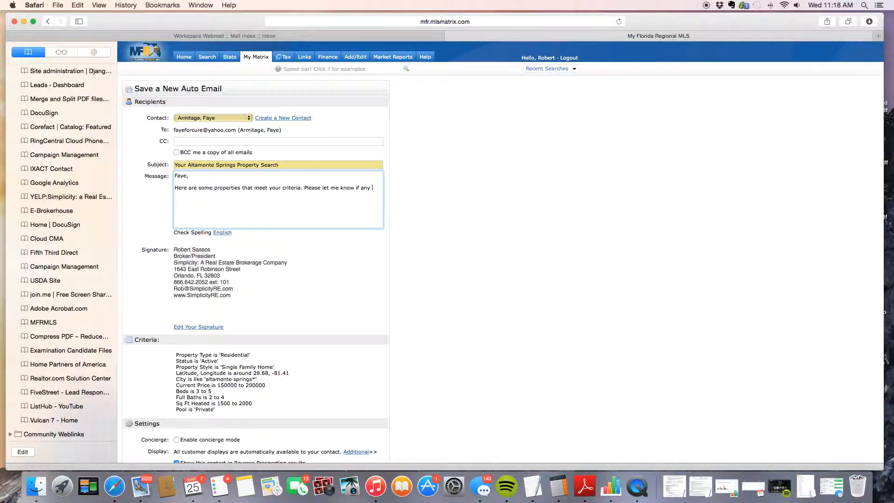
type("terest and when you would like to view them.")
key("Return")
key("Return")
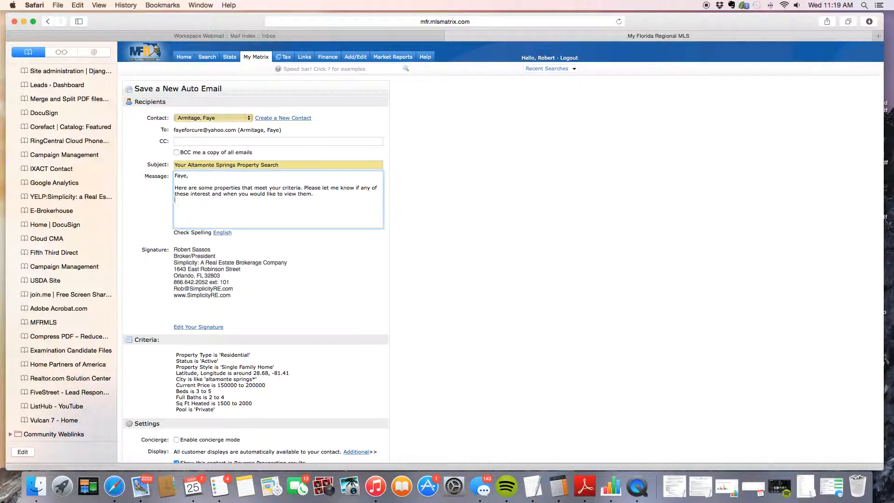
type("Kind Regards,")
scroll(272, 278, "down", 3)
scroll(270, 274, "up", 5)
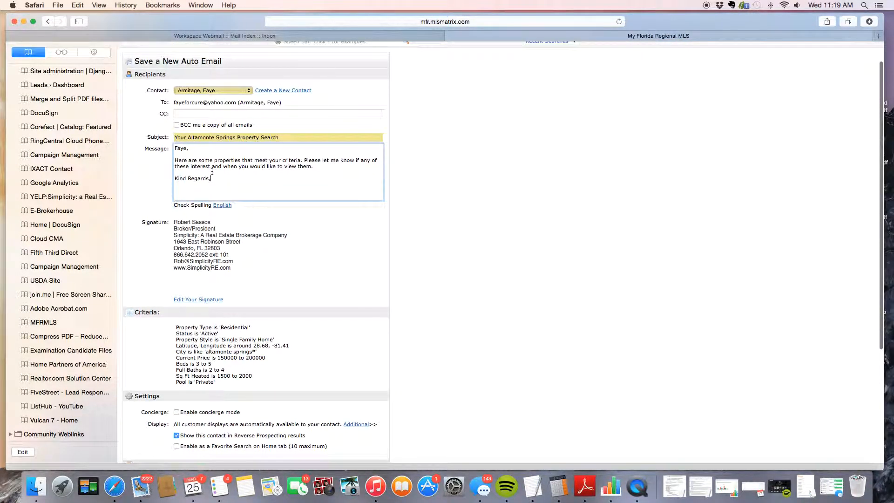
scroll(226, 194, "down", 5)
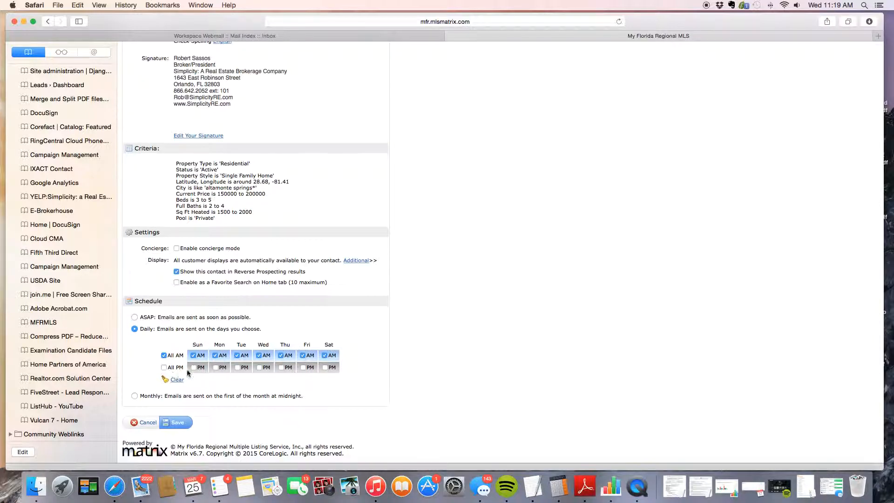
left_click(135, 317)
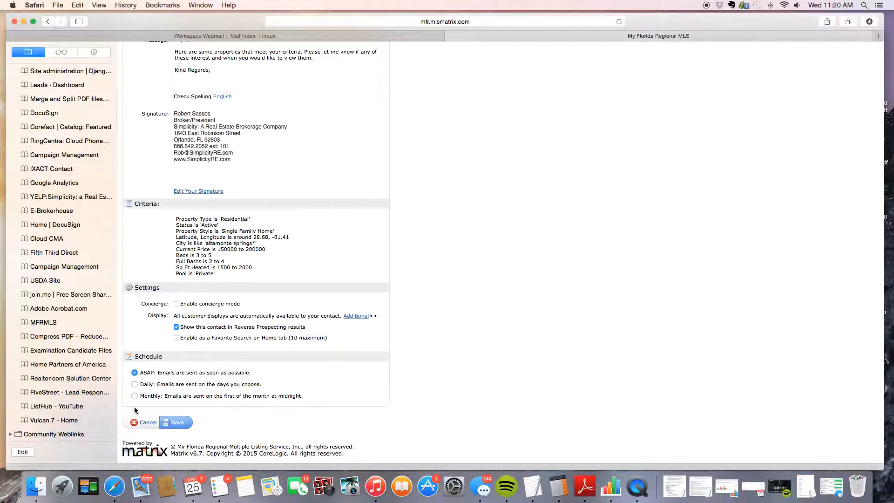
scroll(299, 422, "down", 2)
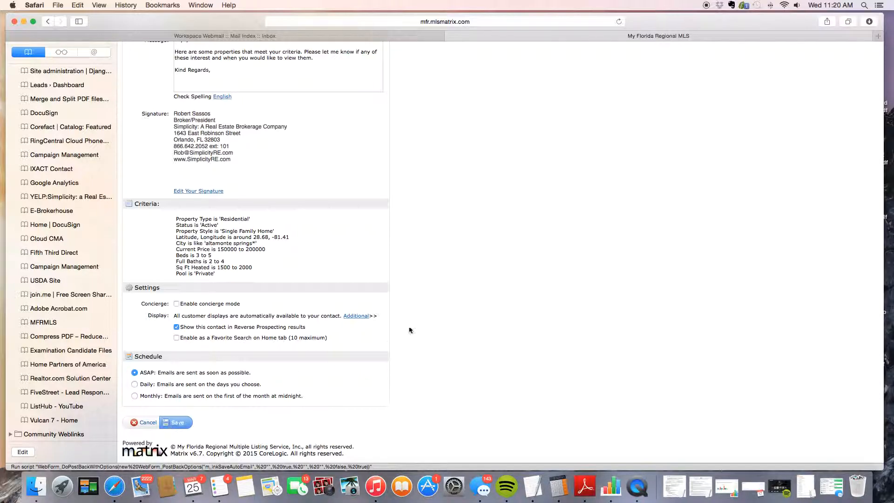
scroll(418, 321, "up", 5)
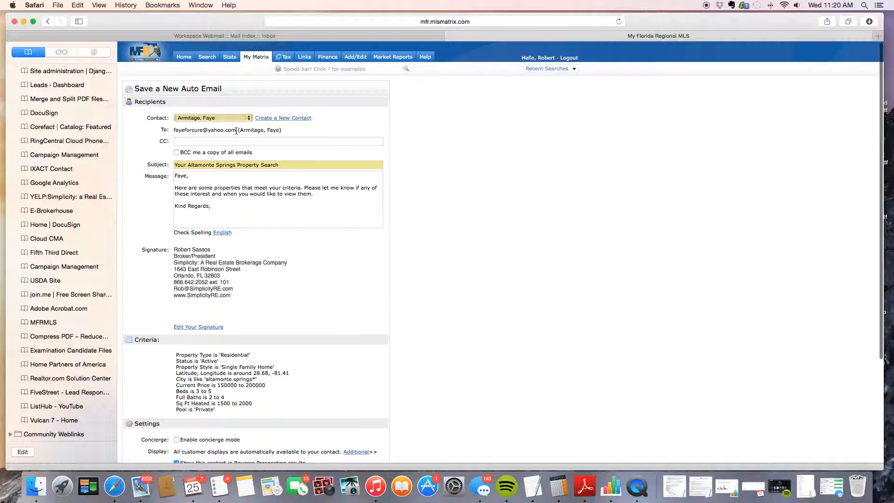
scroll(356, 165, "down", 5)
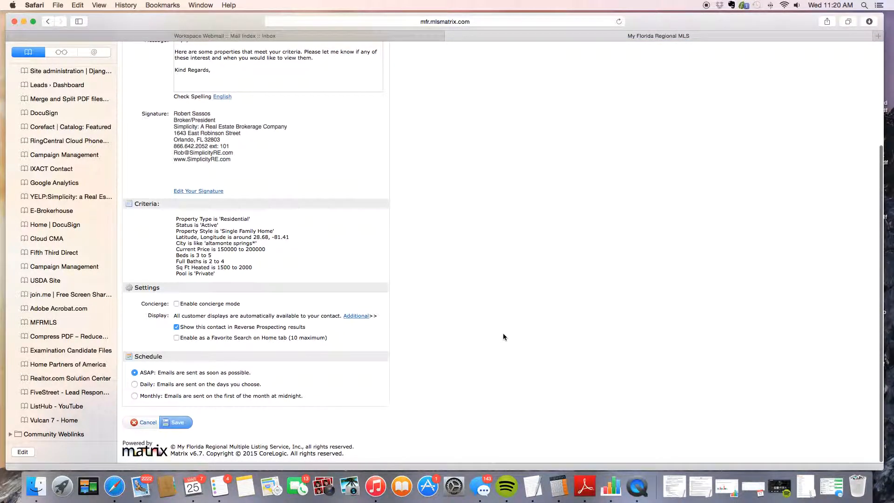
scroll(503, 335, "up", 5)
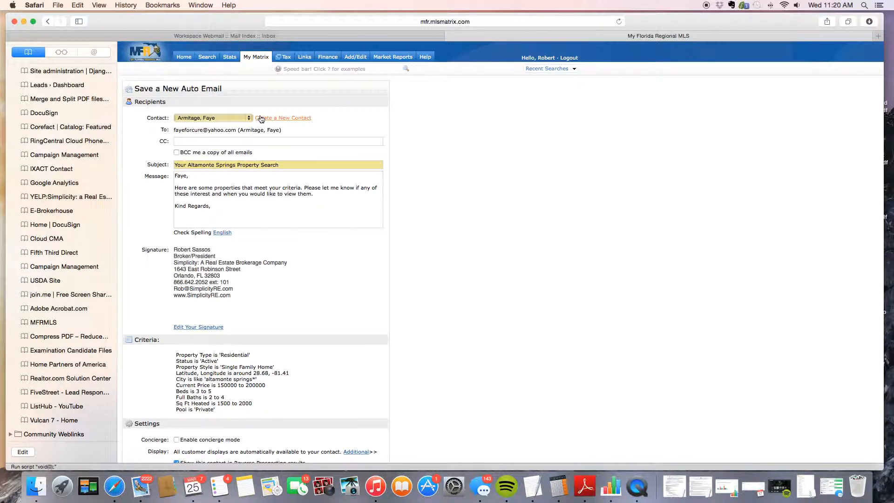
Try returning to Home and another MLS page while the site stalls.
left_click(184, 57)
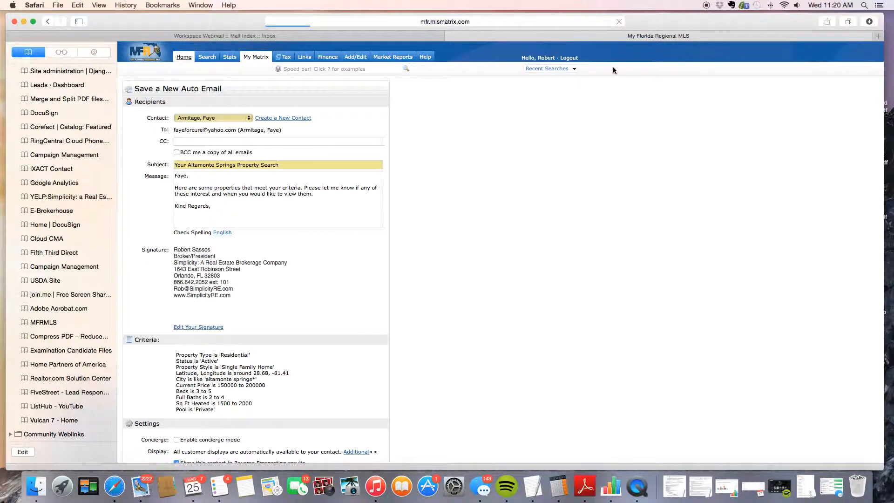
left_click(544, 22)
key("Escape")
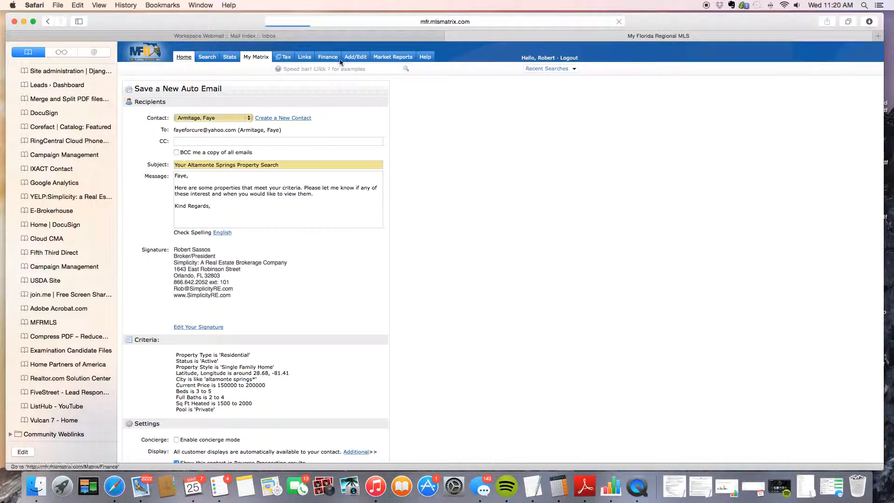
left_click(252, 58)
Toggle Wi-Fi off and on, reload the MLS site, and open the Home dashboard.
left_click(785, 5)
left_click(759, 26)
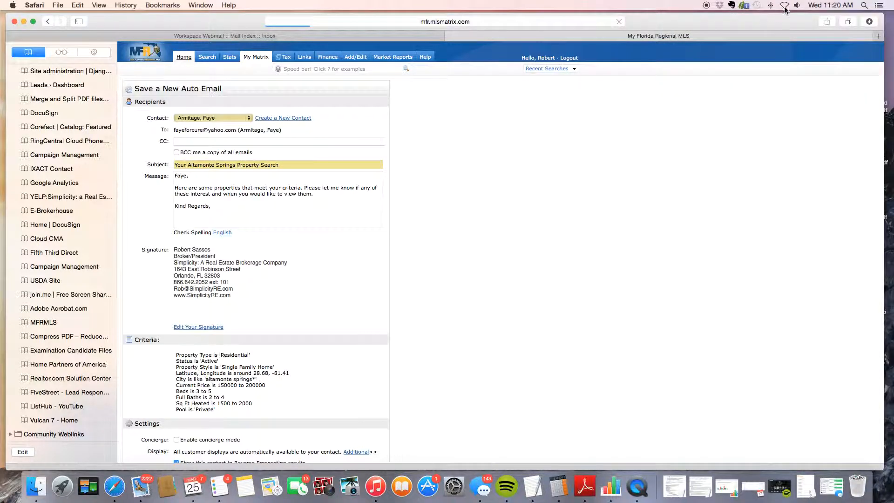
left_click(784, 5)
left_click(785, 25)
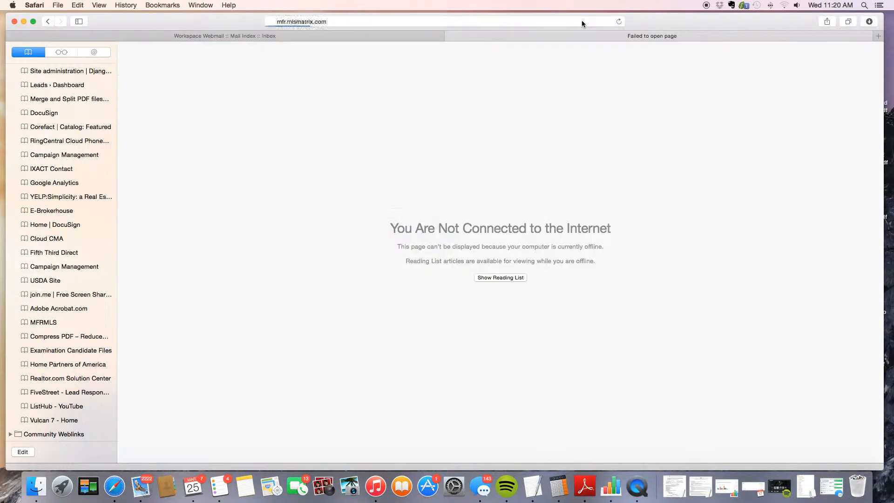
left_click(582, 21)
key("Return")
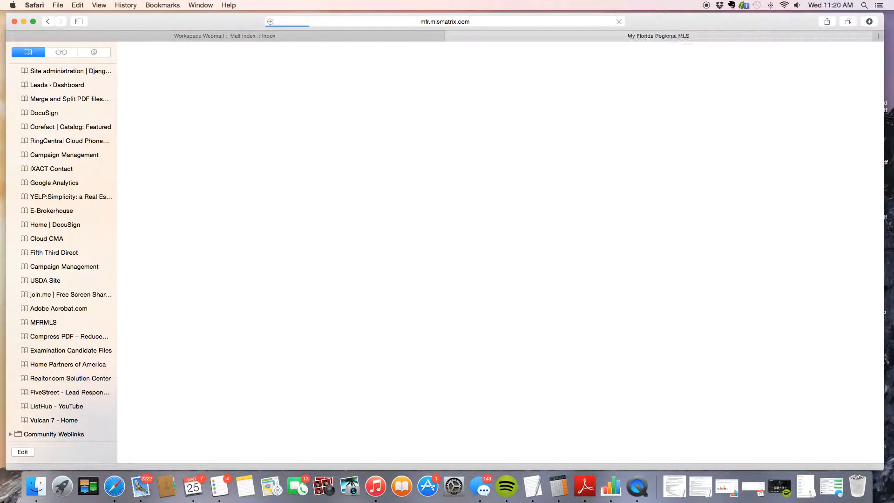
left_click(184, 57)
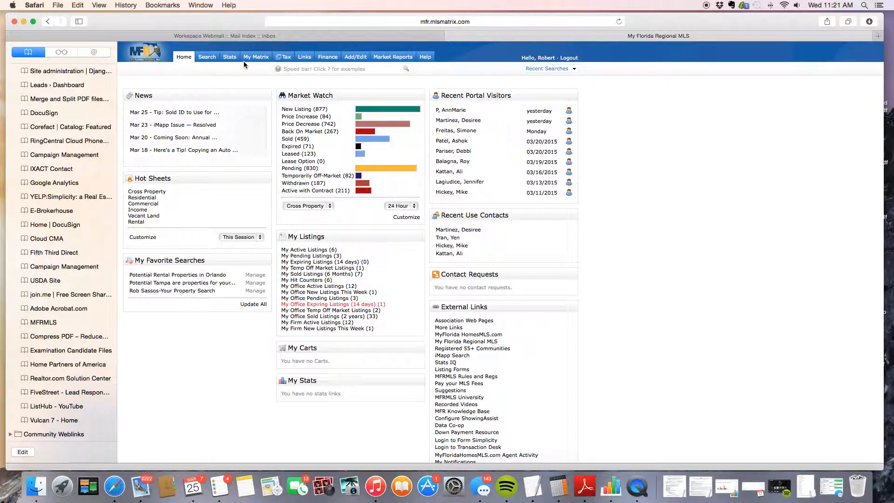
Open My Matrix > Auto Email and scroll through the 46 saved Auto Emails to the end.
mouse_move(255, 61)
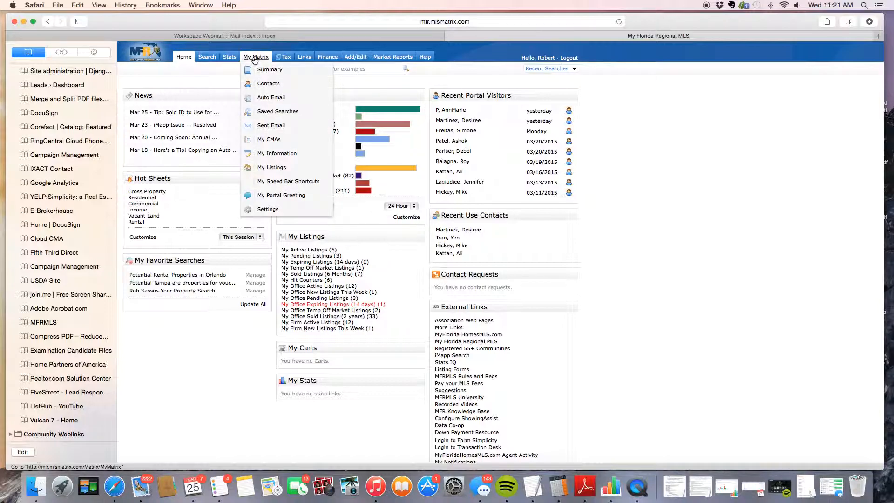
left_click(262, 99)
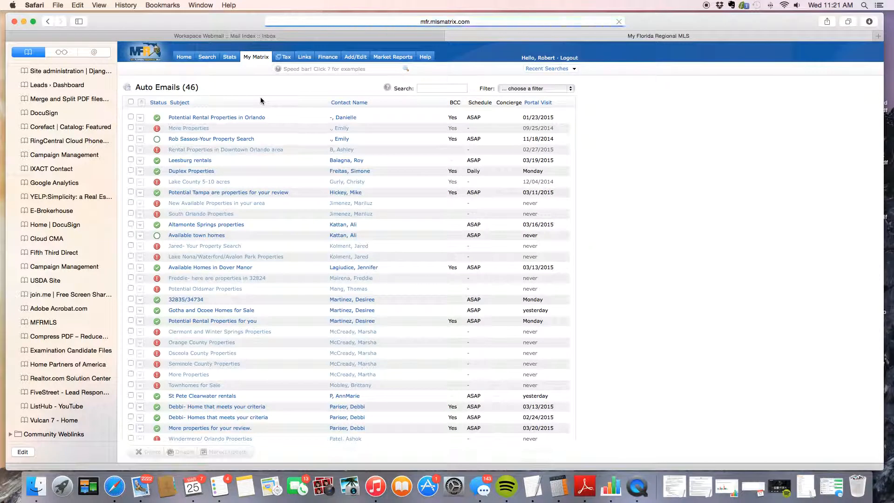
scroll(259, 168, "down", 3)
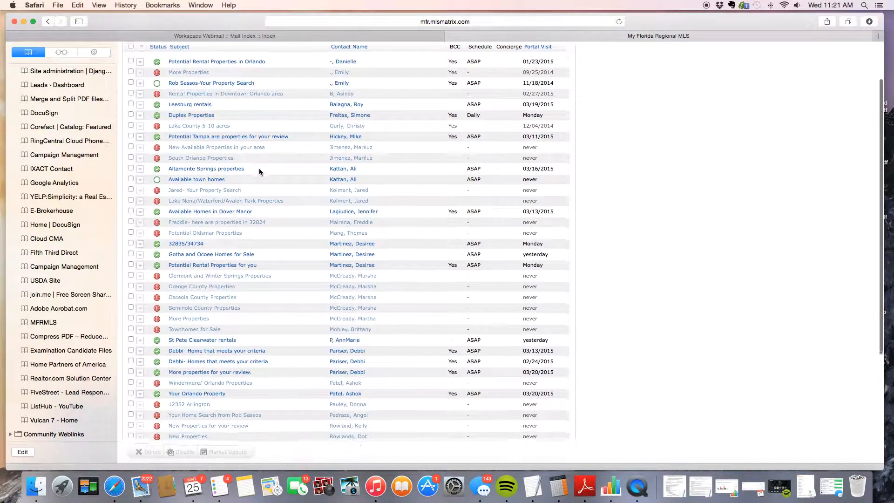
scroll(259, 168, "up", 3)
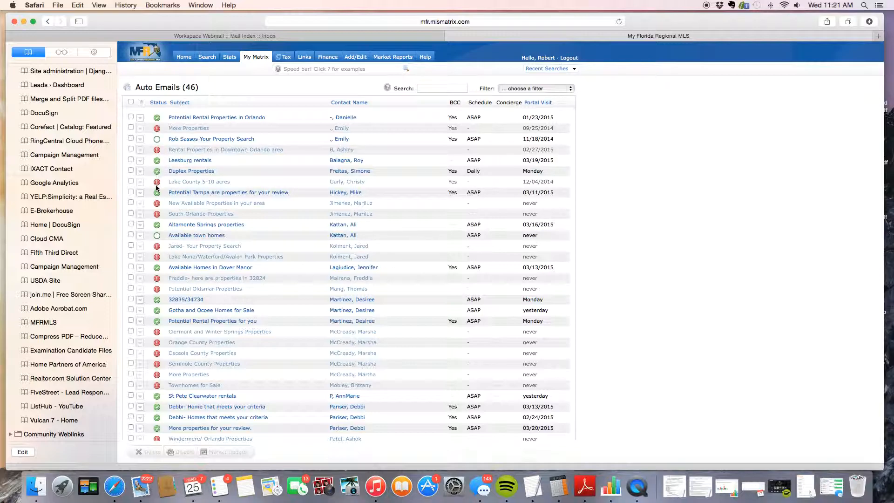
mouse_move(158, 130)
scroll(559, 422, "down", 5)
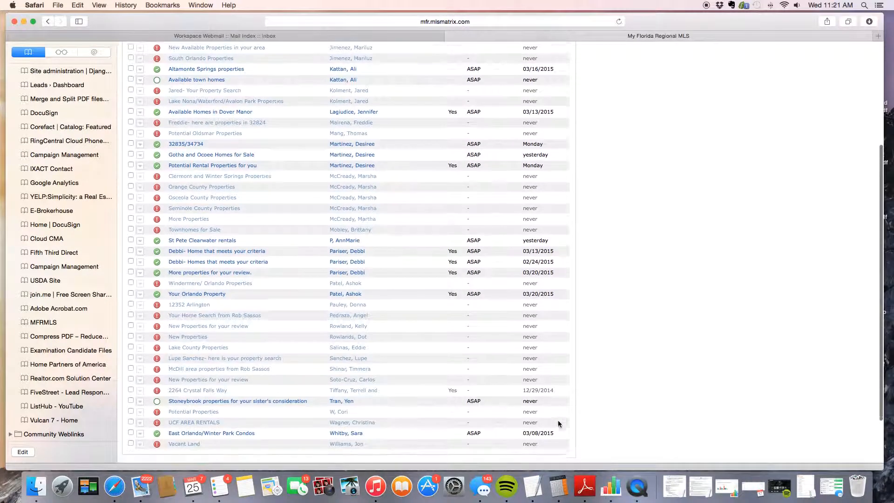
scroll(558, 421, "down", 3)
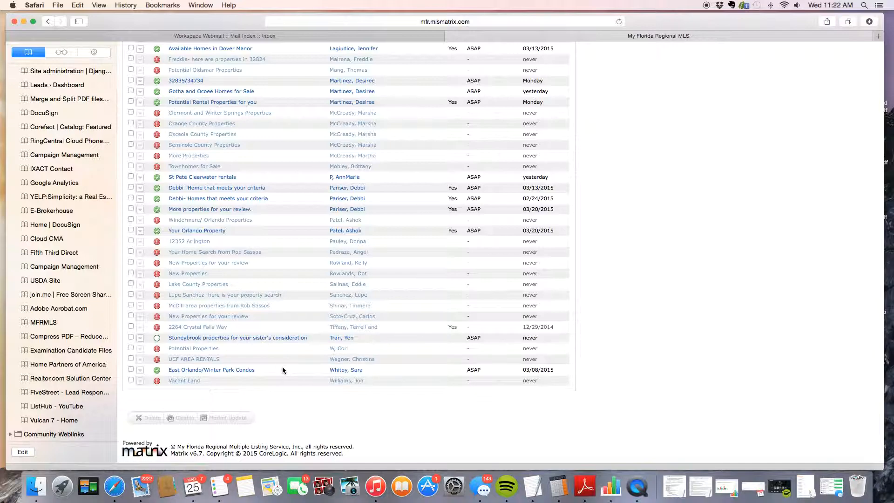
left_click(131, 177)
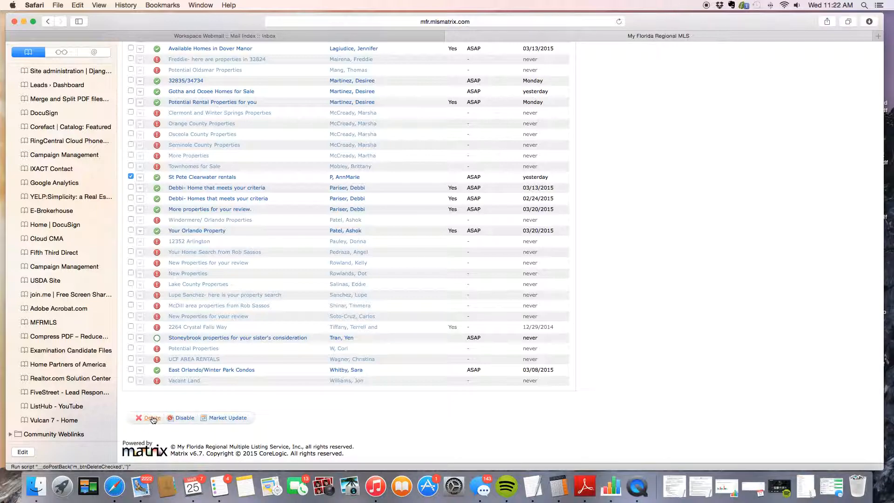
left_click(228, 418)
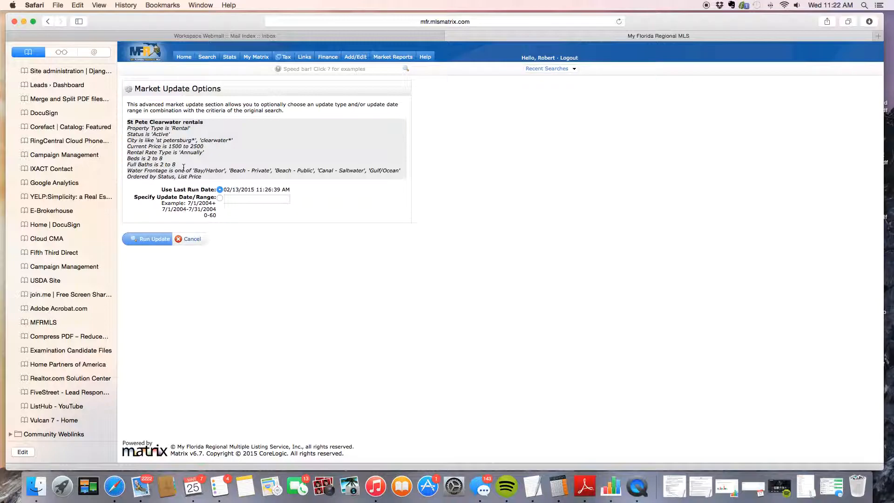
left_click(183, 239)
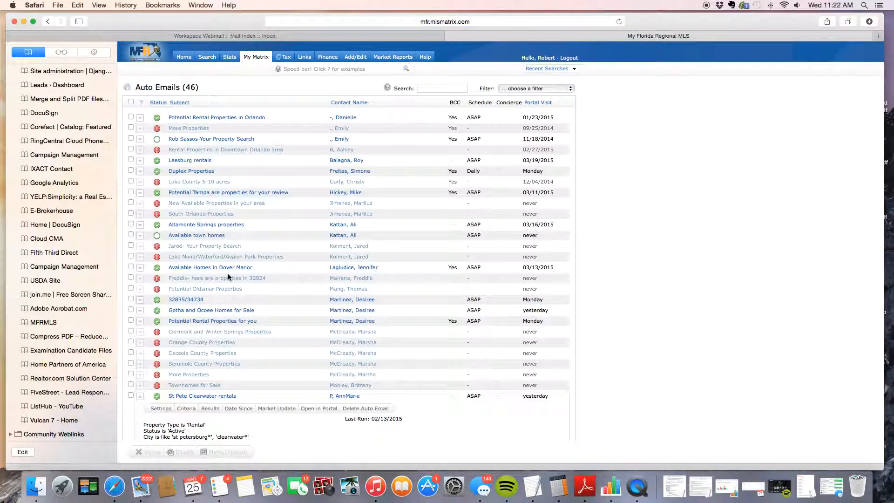
scroll(191, 323, "down", 5)
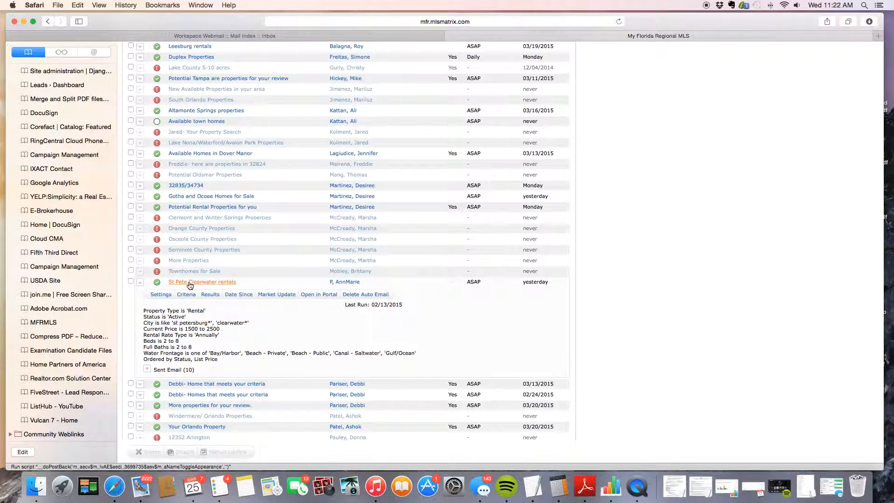
left_click(140, 282)
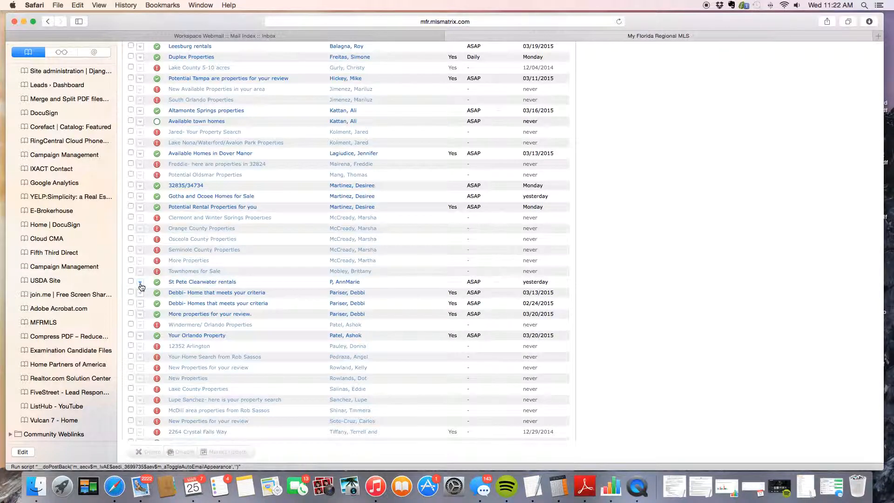
scroll(221, 322, "up", 5)
mouse_move(252, 57)
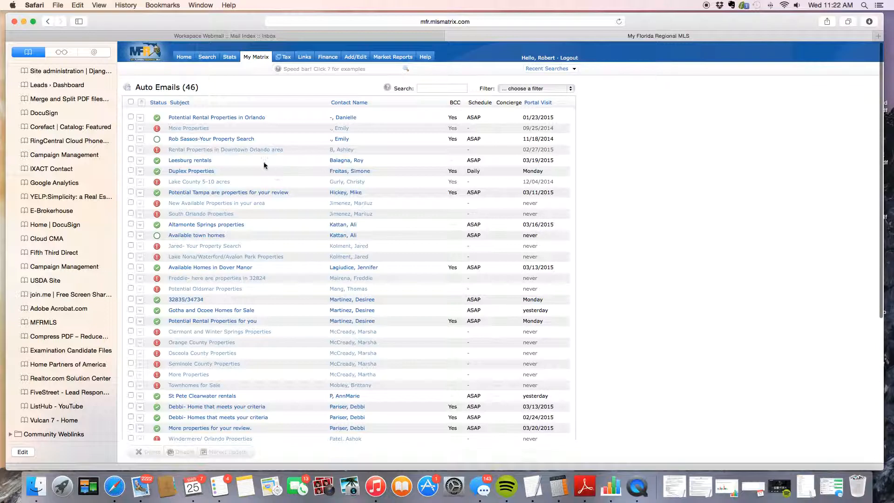
mouse_move(207, 58)
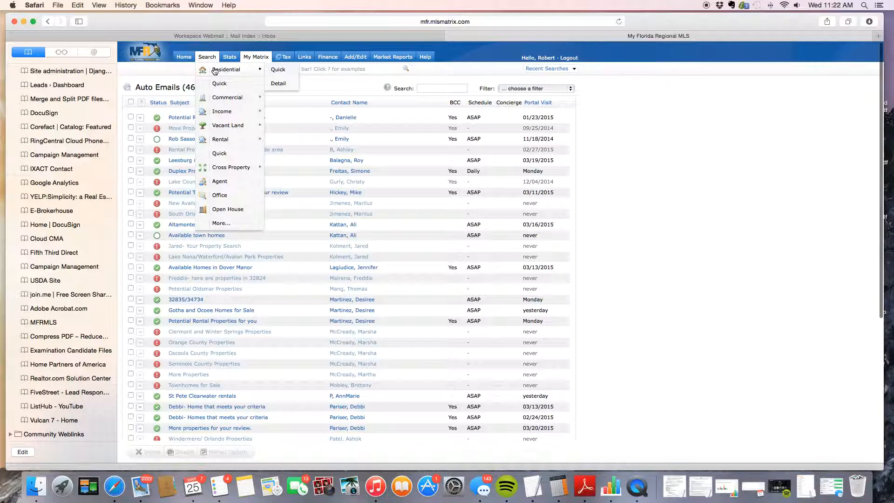
Open a blank Residential Quick search, check Safari's File and Edit menus, then switch to QuickTime Player.
left_click(282, 74)
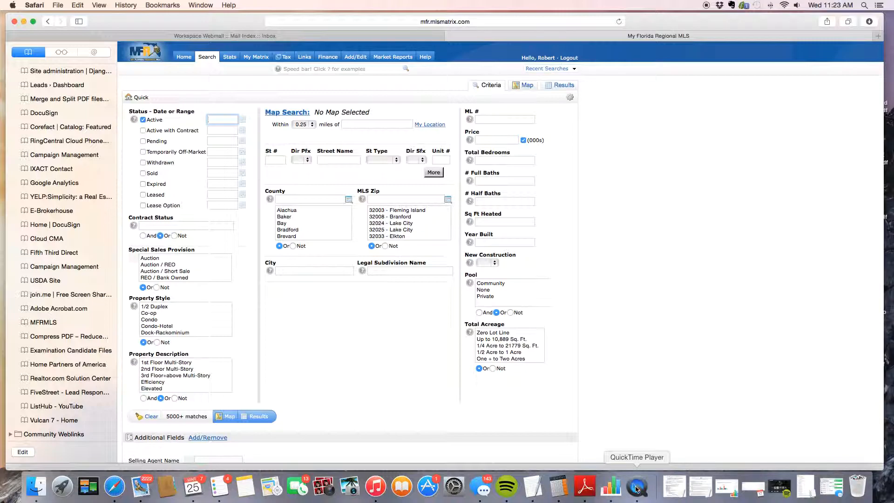
left_click(57, 6)
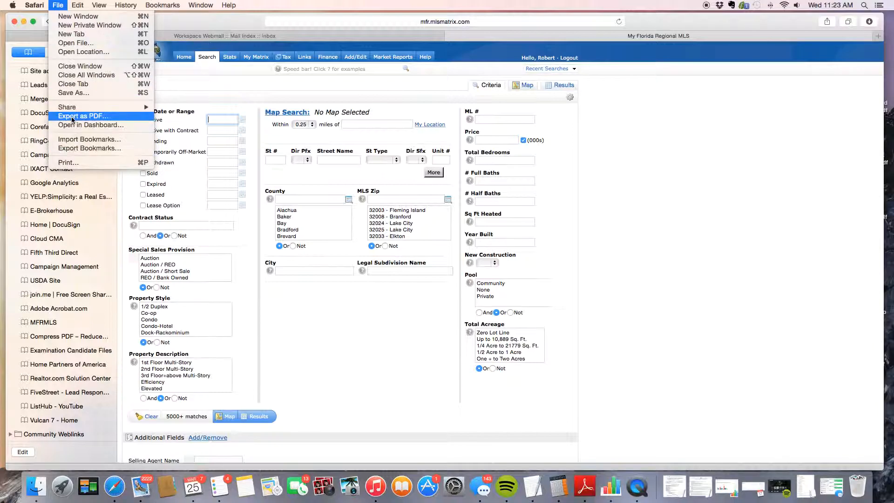
mouse_move(78, 5)
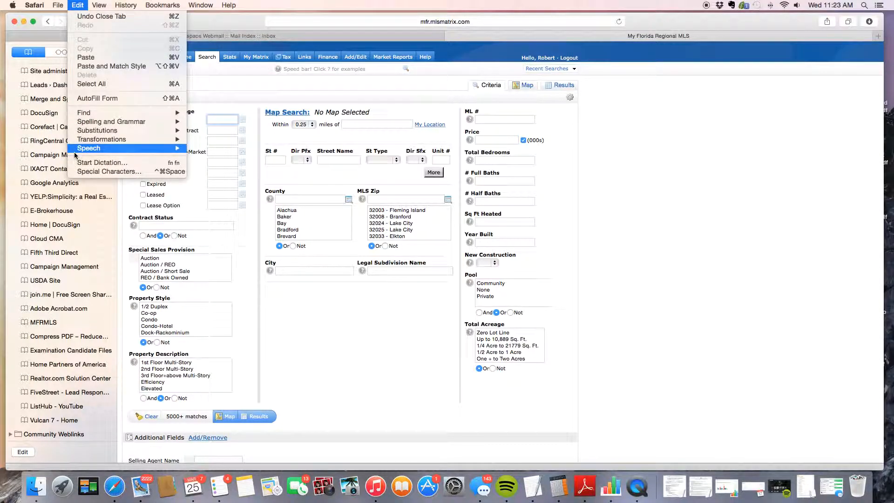
left_click(635, 489)
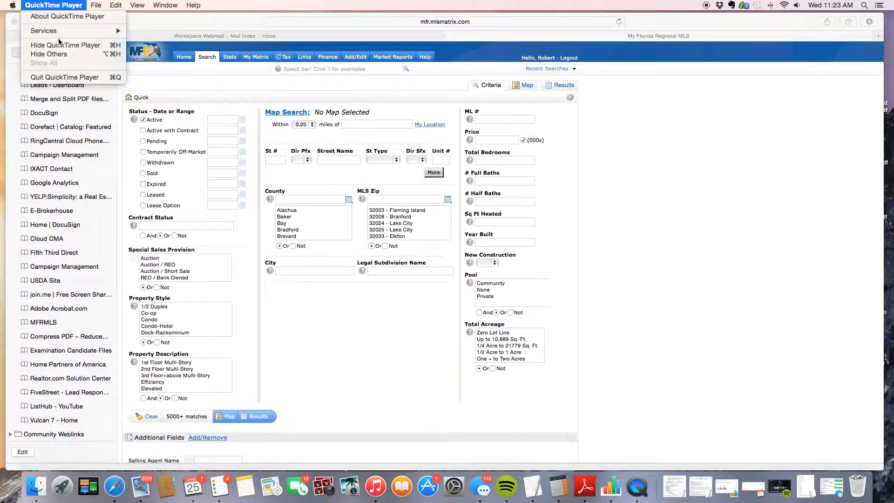
Quit QuickTime Player and name the recording 'MLS Property Search and Auto E-mail' in the save prompt.
left_click(57, 77)
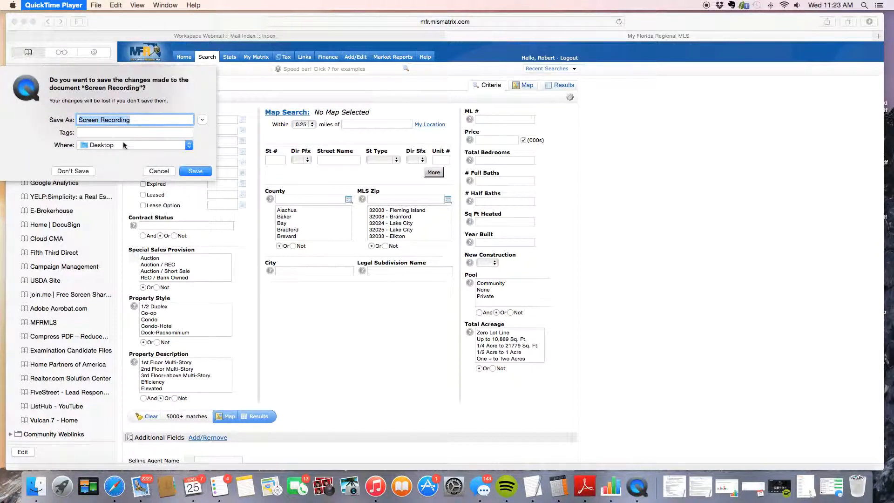
type("MLS Pro")
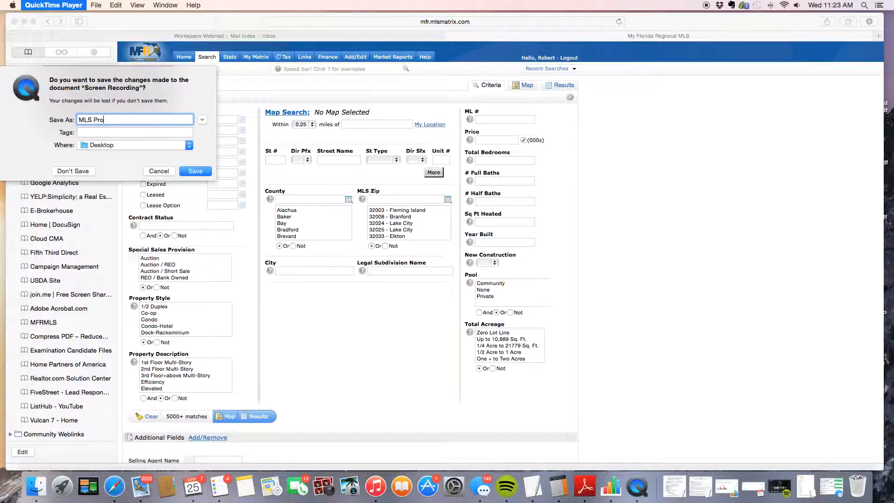
type("perty Search and Auto E-mail")
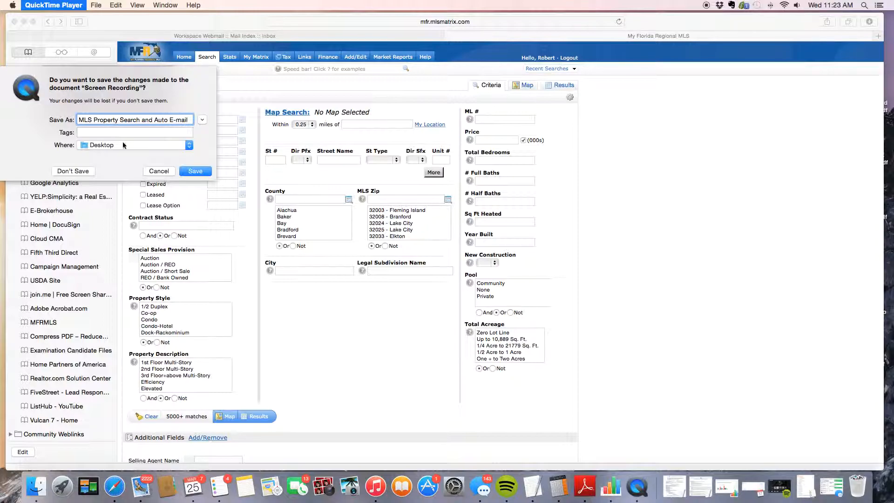